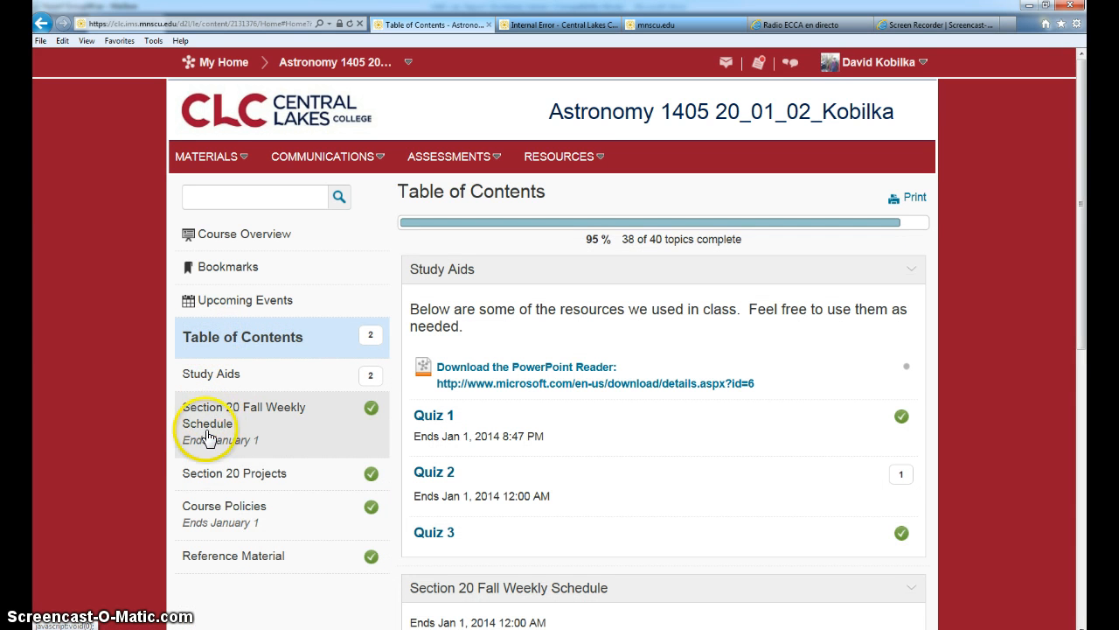
Open the HAB topic under Section 20 Projects in the astronomy course contents
left_click(217, 483)
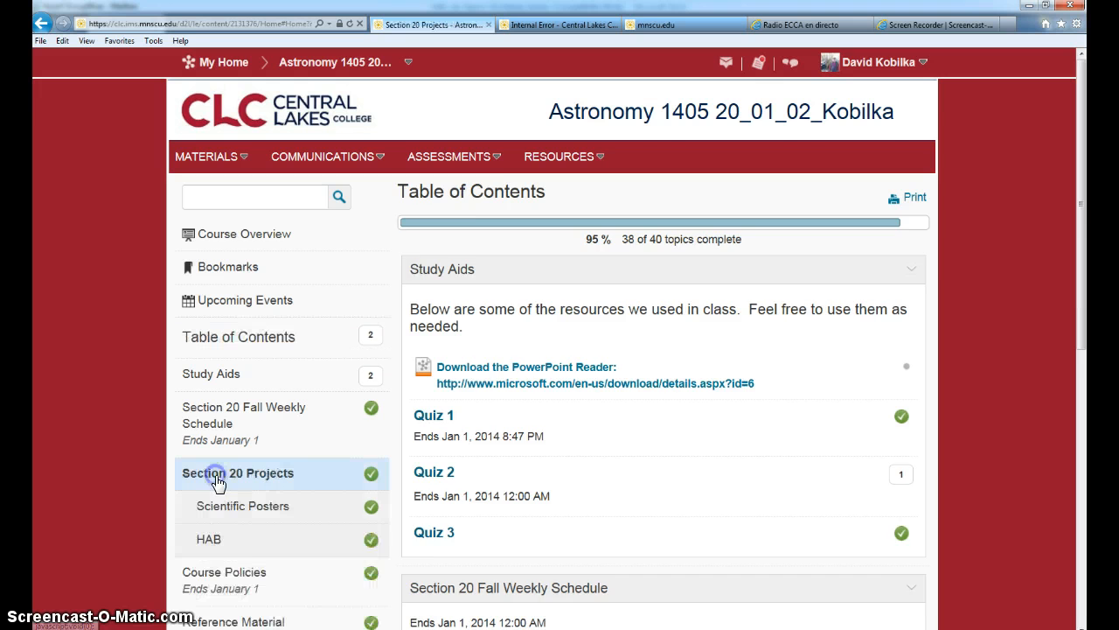
left_click(211, 540)
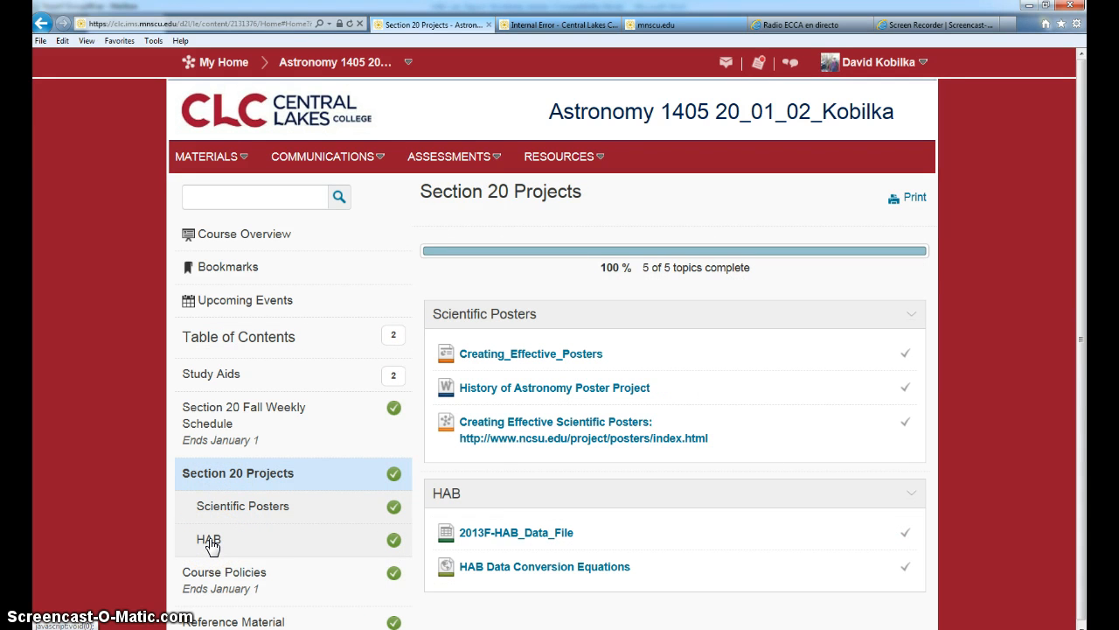
left_click(210, 542)
left_click(257, 549)
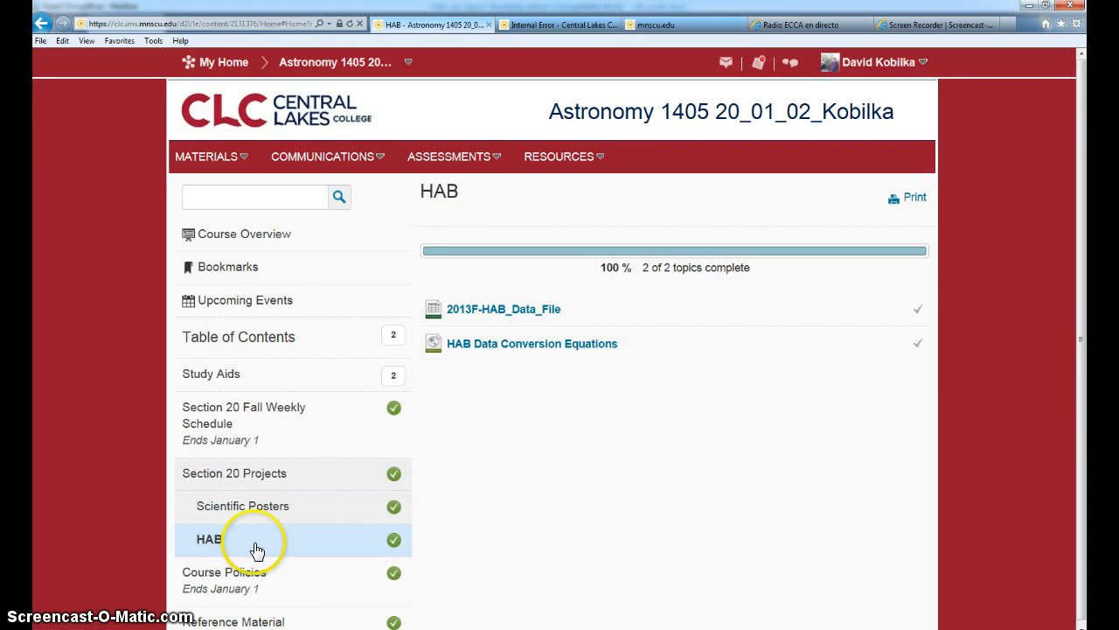
Download 2013F-HAB_Data_File, open it in Excel and enable editing of the workbook
left_click(499, 312)
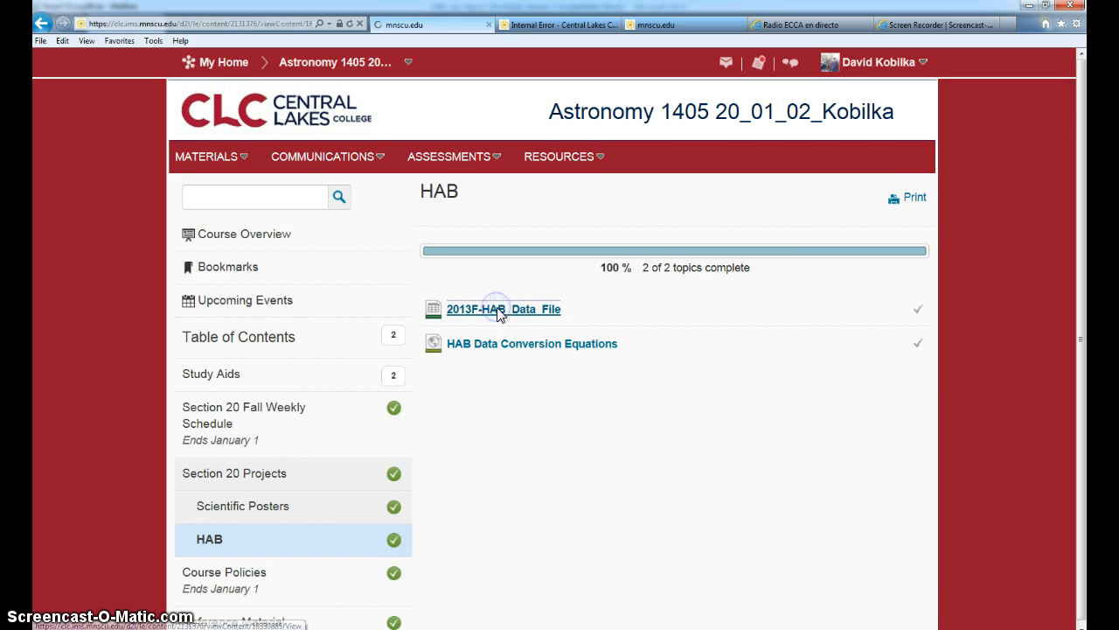
left_click(231, 293)
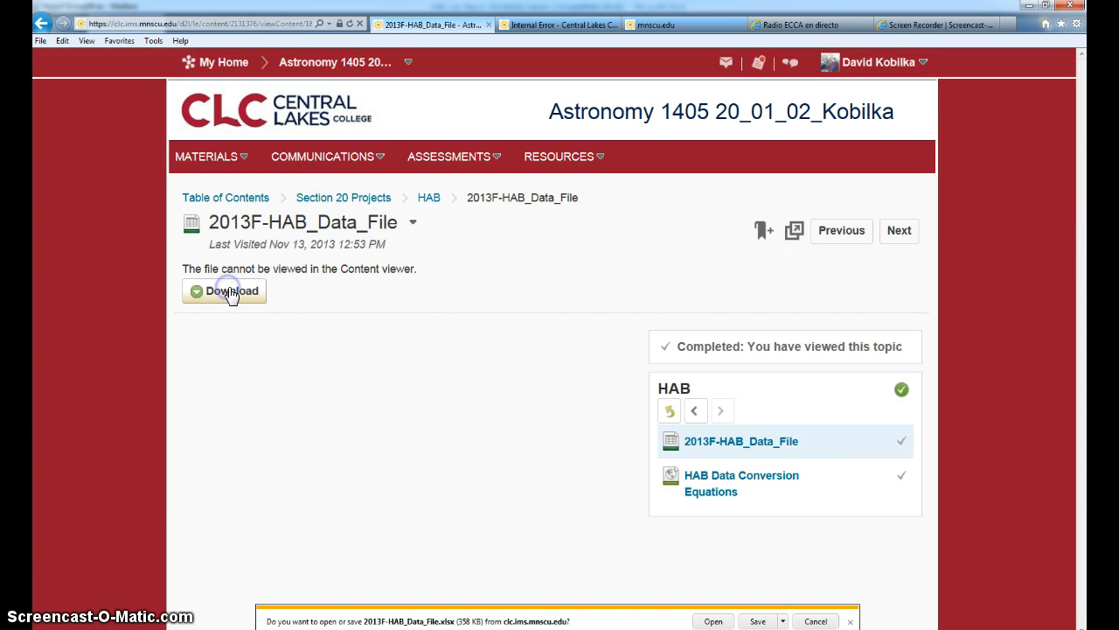
left_click(713, 621)
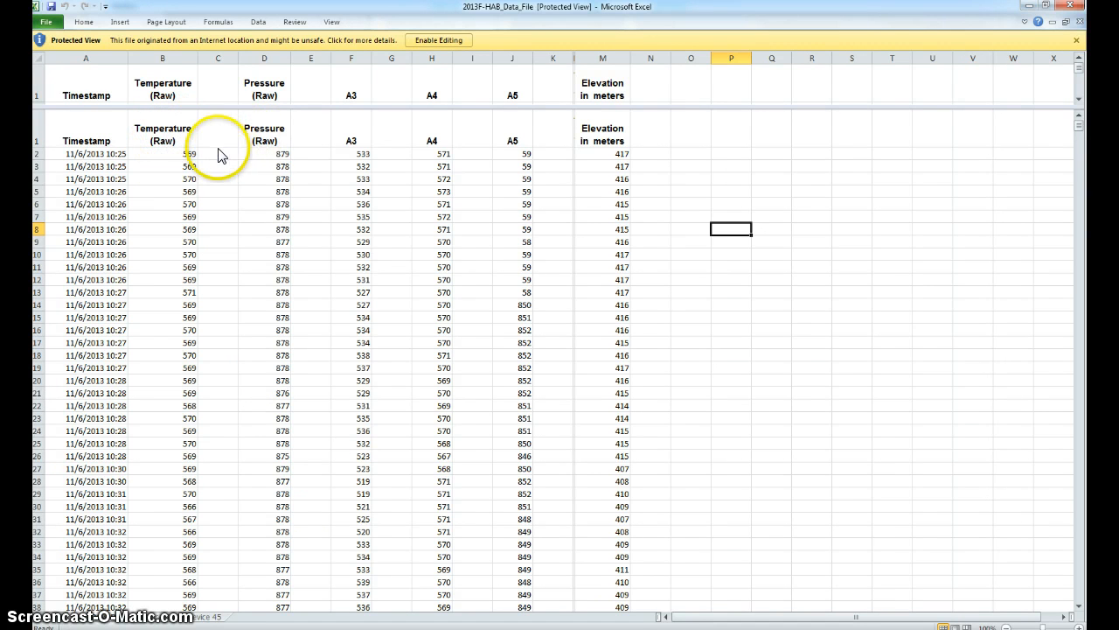
left_click(174, 156)
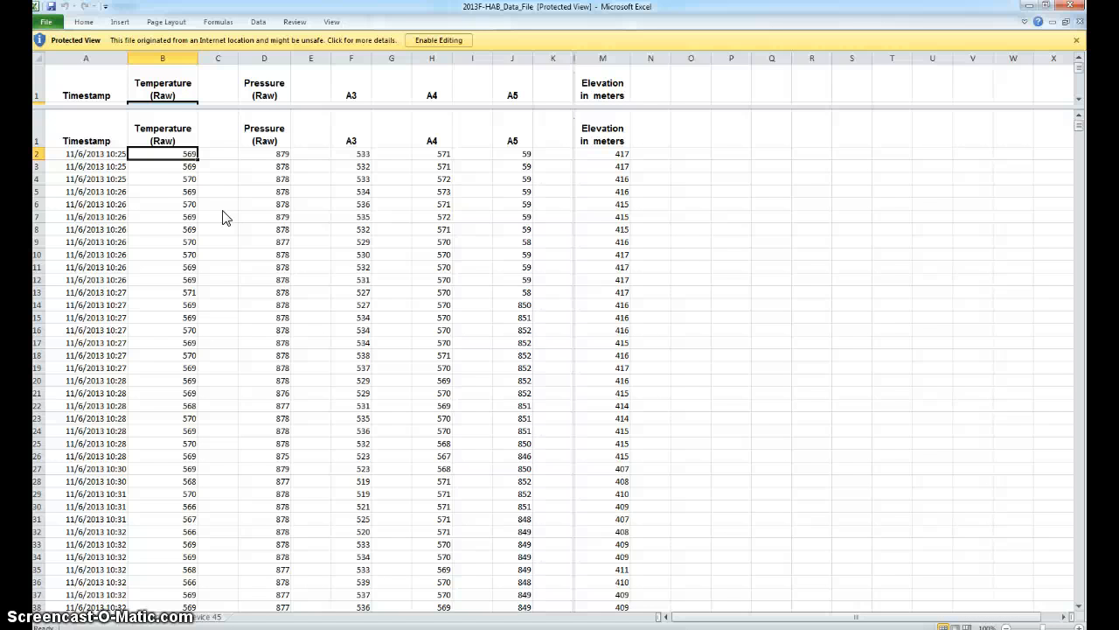
left_click(441, 40)
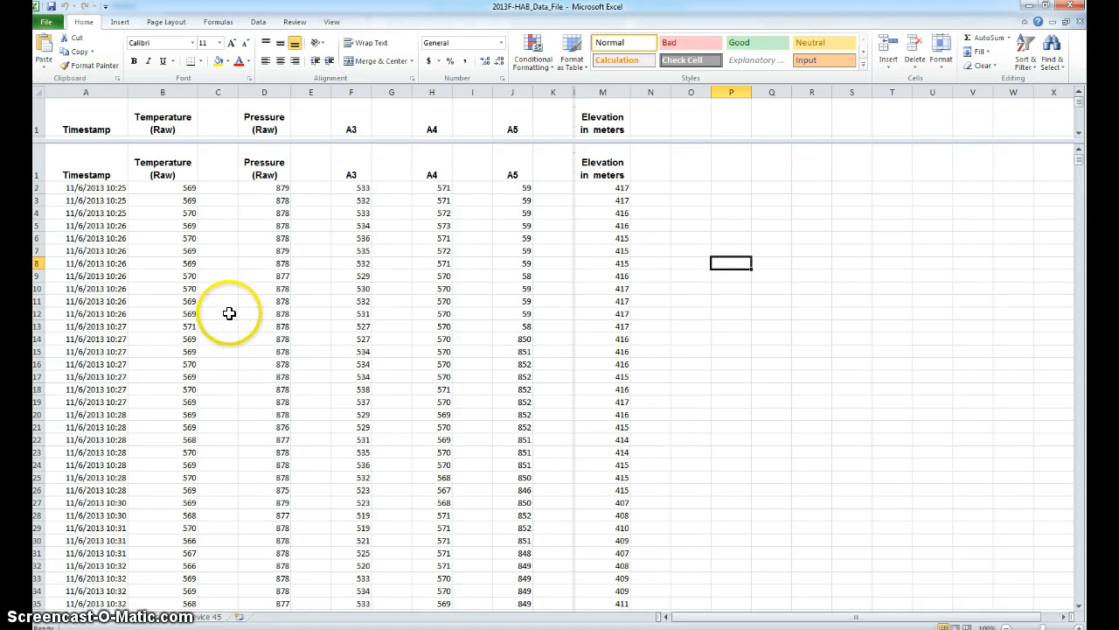
Examine the first data row's Timestamp, raw Temperature, raw Pressure and Elevation in meters entries
left_click(94, 188)
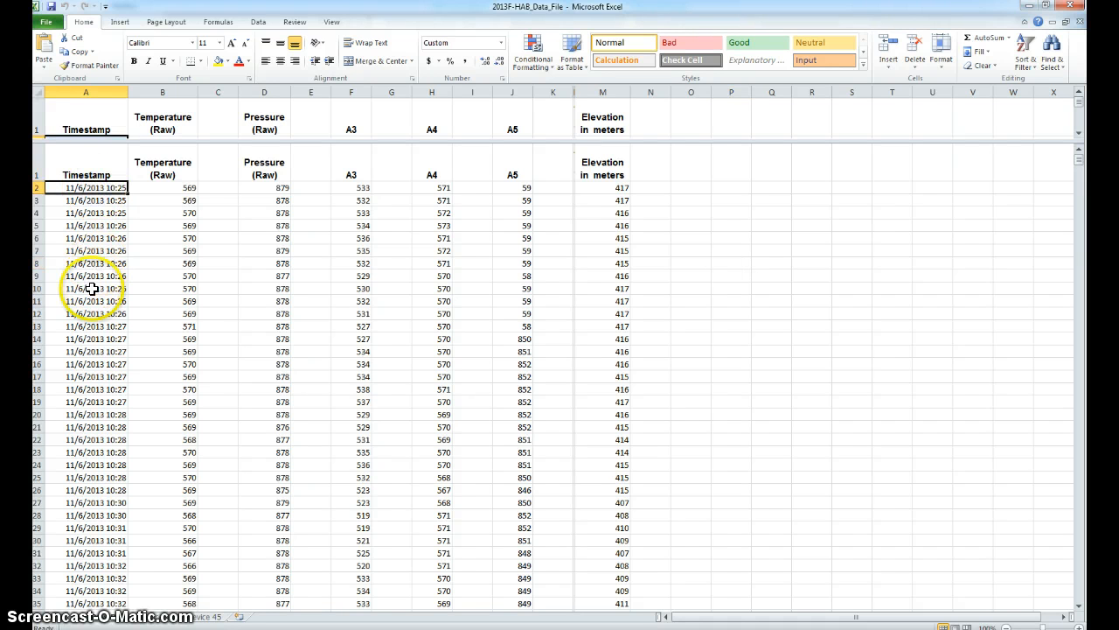
left_click(172, 191)
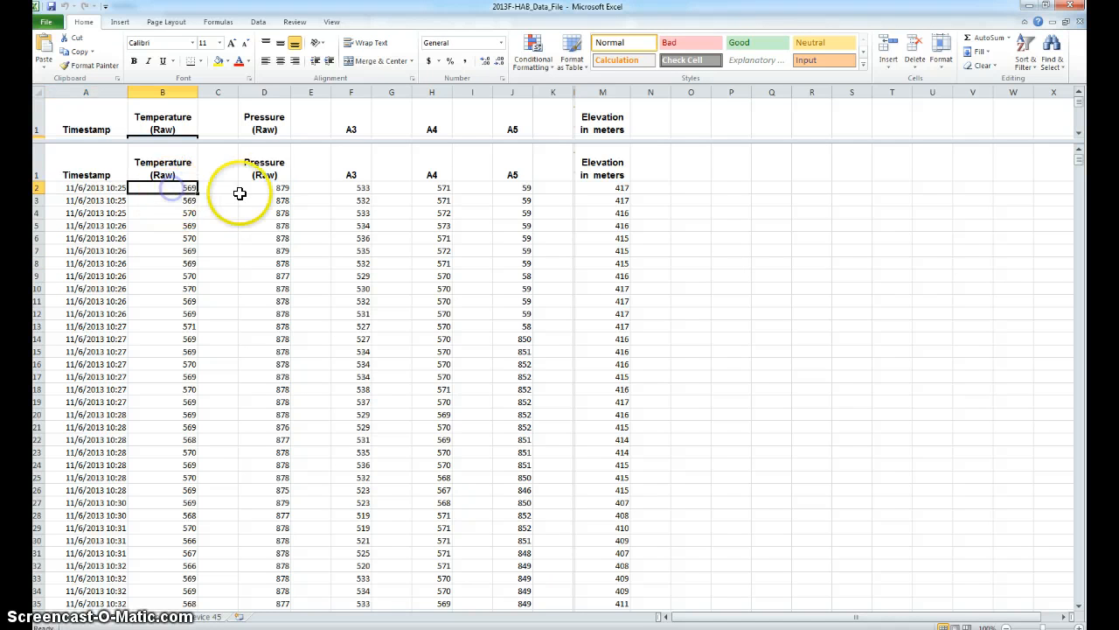
left_click(267, 186)
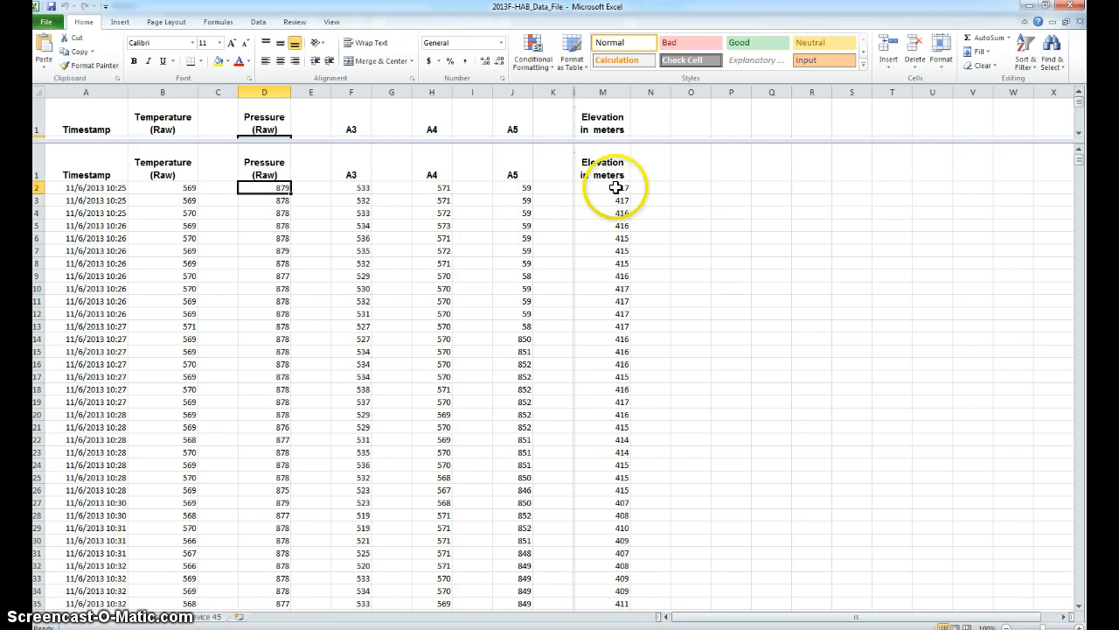
left_click(615, 187)
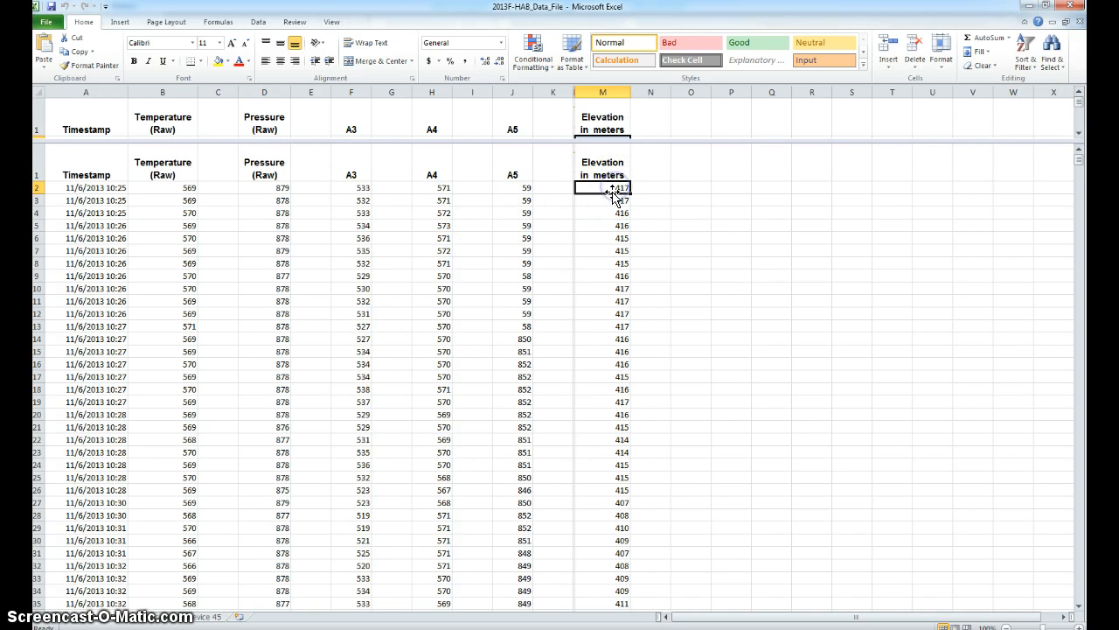
left_click(109, 190)
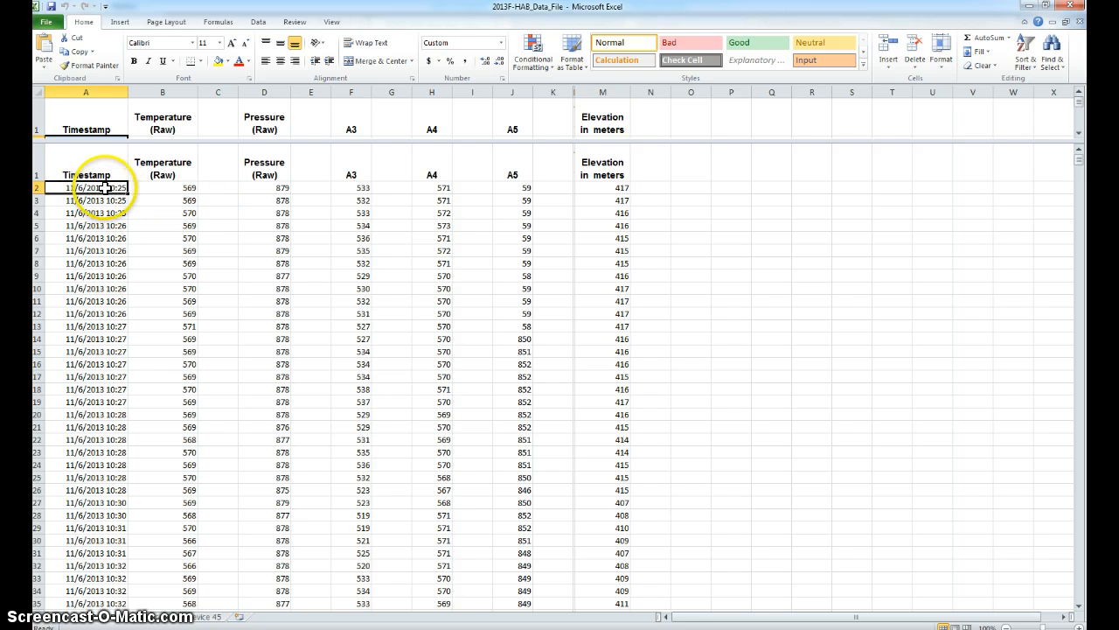
left_click(177, 188)
left_click(263, 186)
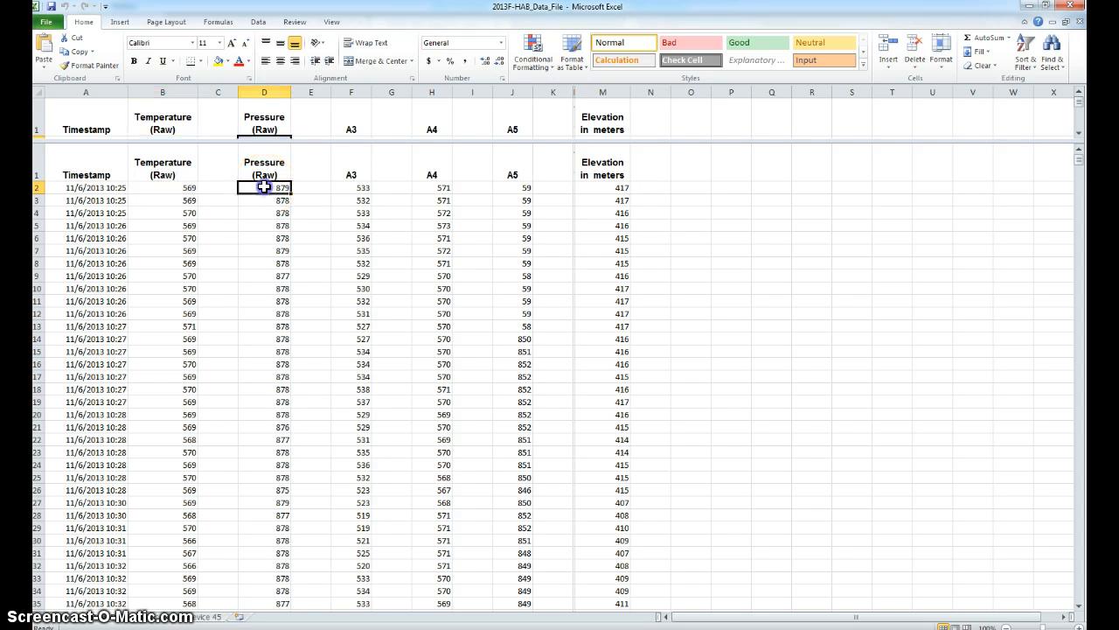
left_click(608, 187)
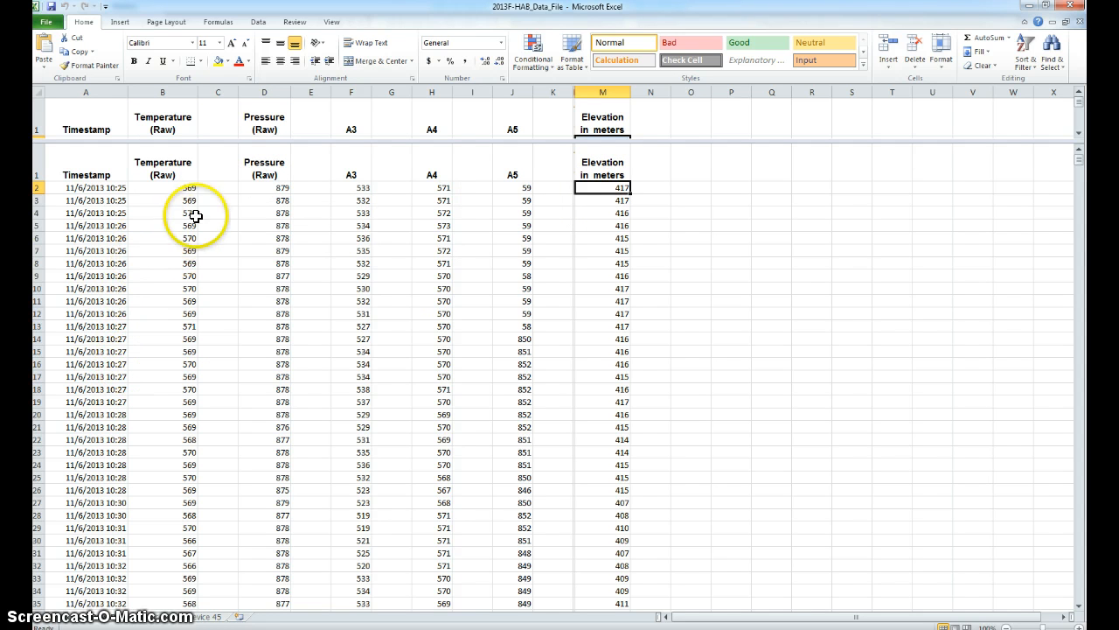
Select cell C2 beside the raw temperatures, then switch to the browser's course page and open HAB Data Conversion Equations
left_click(216, 188)
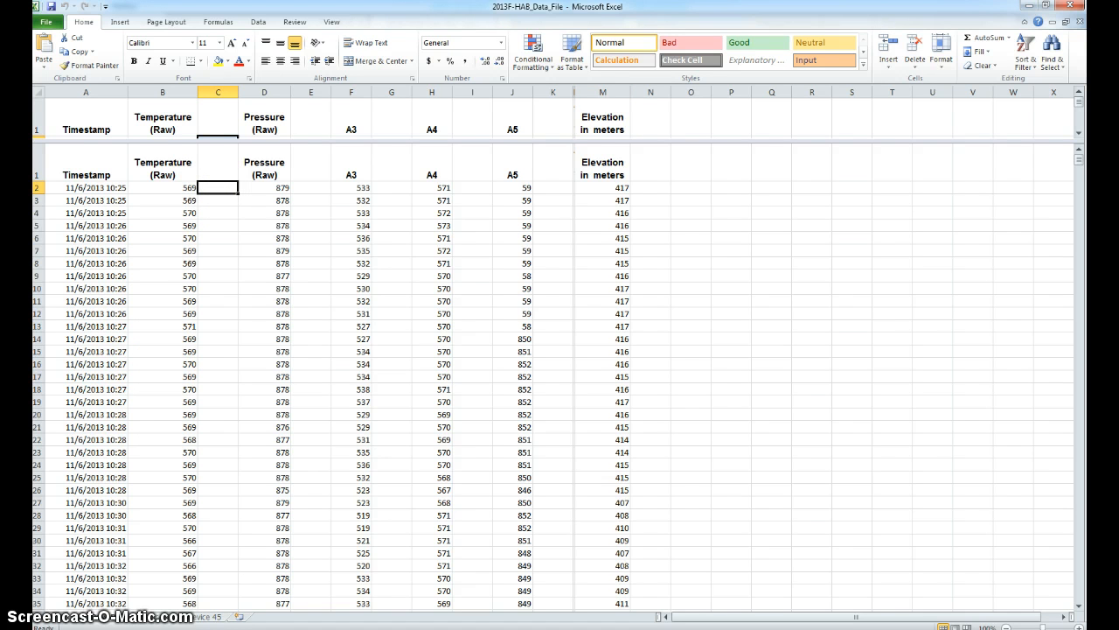
mouse_move(435, 628)
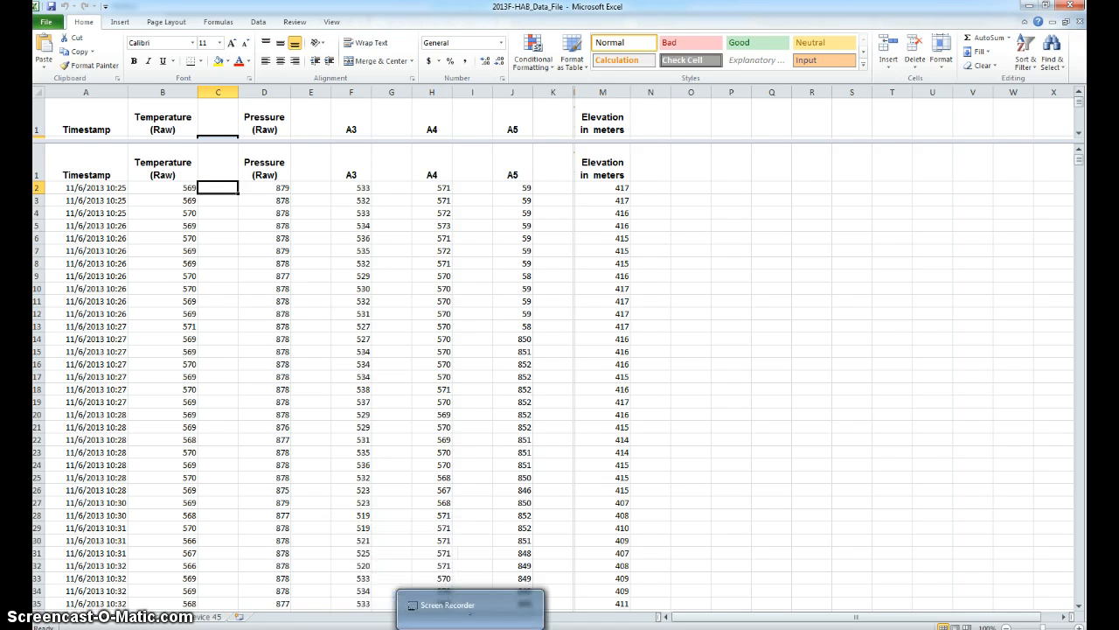
mouse_move(386, 628)
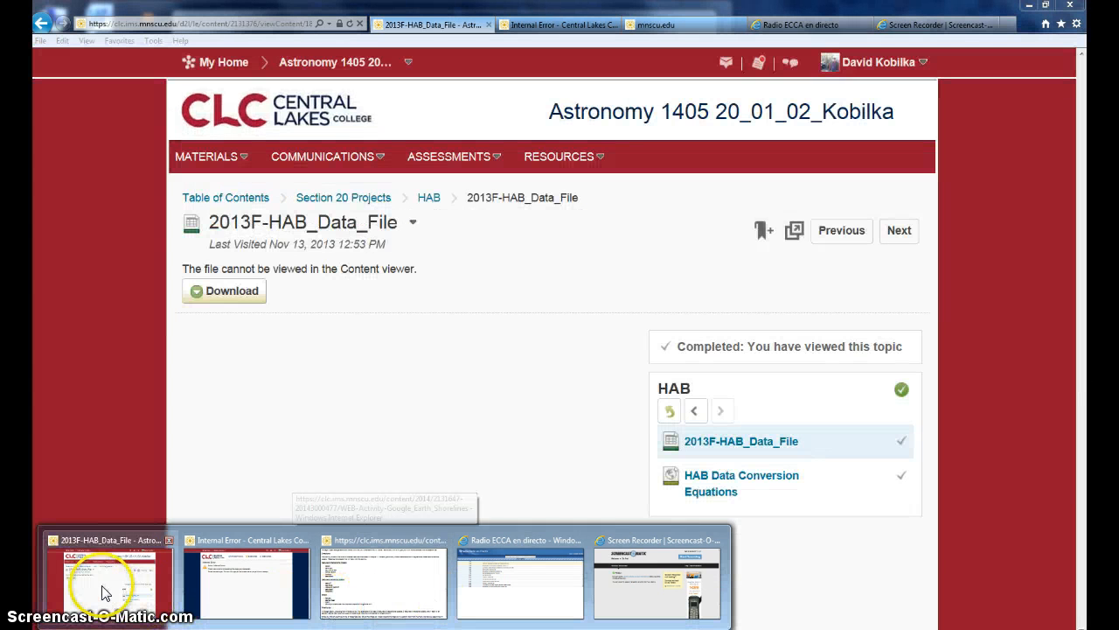
left_click(103, 590)
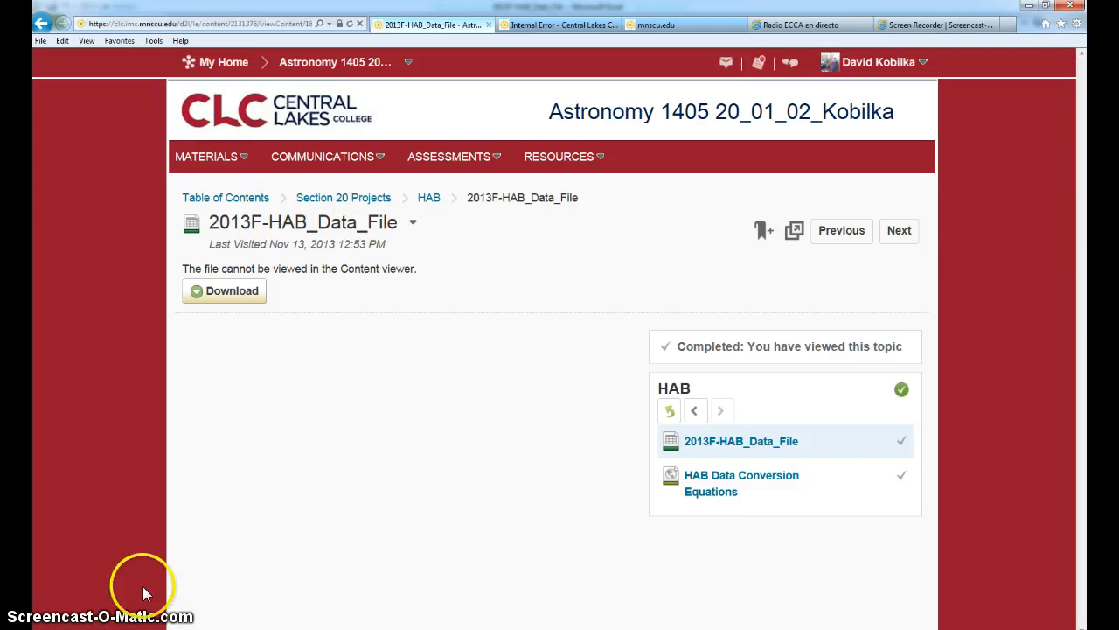
left_click(717, 480)
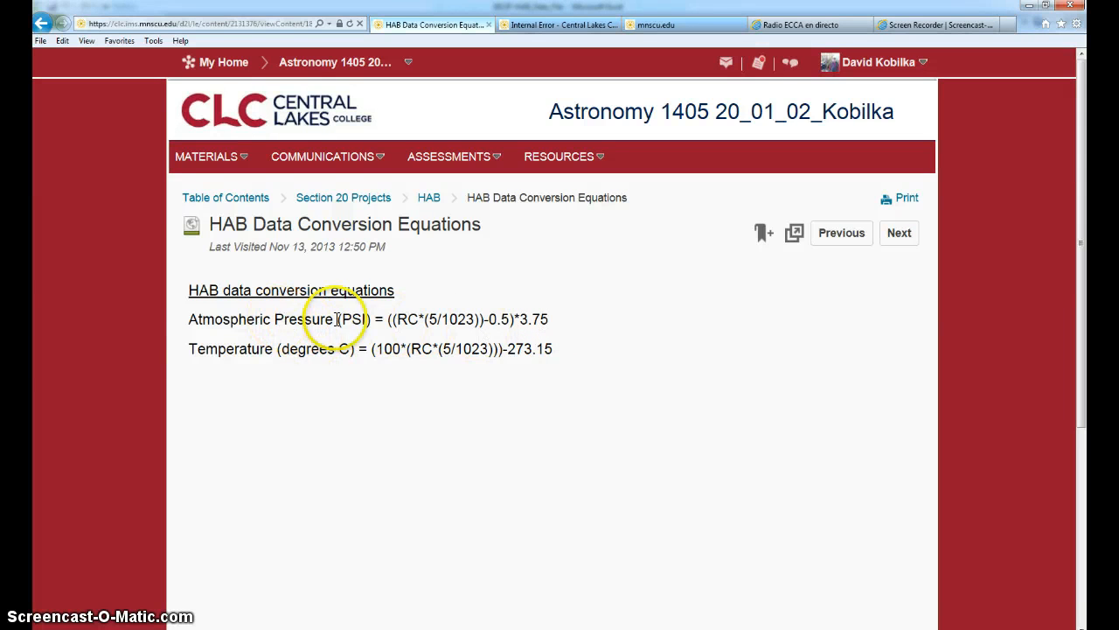
Examine the atmospheric pressure and temperature conversion equations, including the operators and parentheses in the temperature formula
left_click_drag(387, 319, 553, 320)
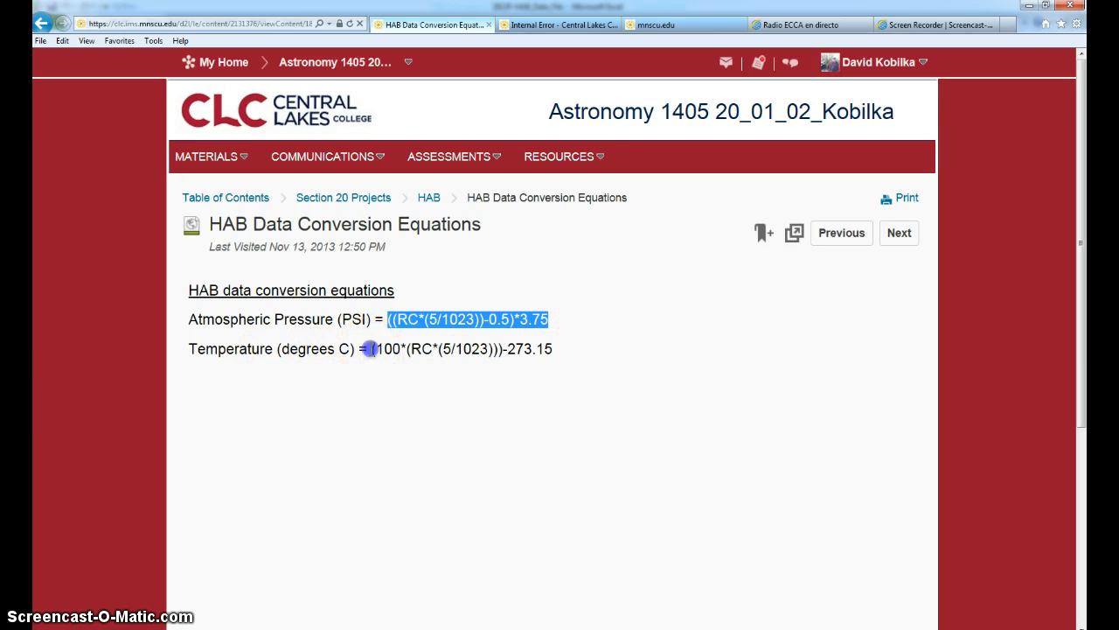
left_click_drag(371, 349, 554, 376)
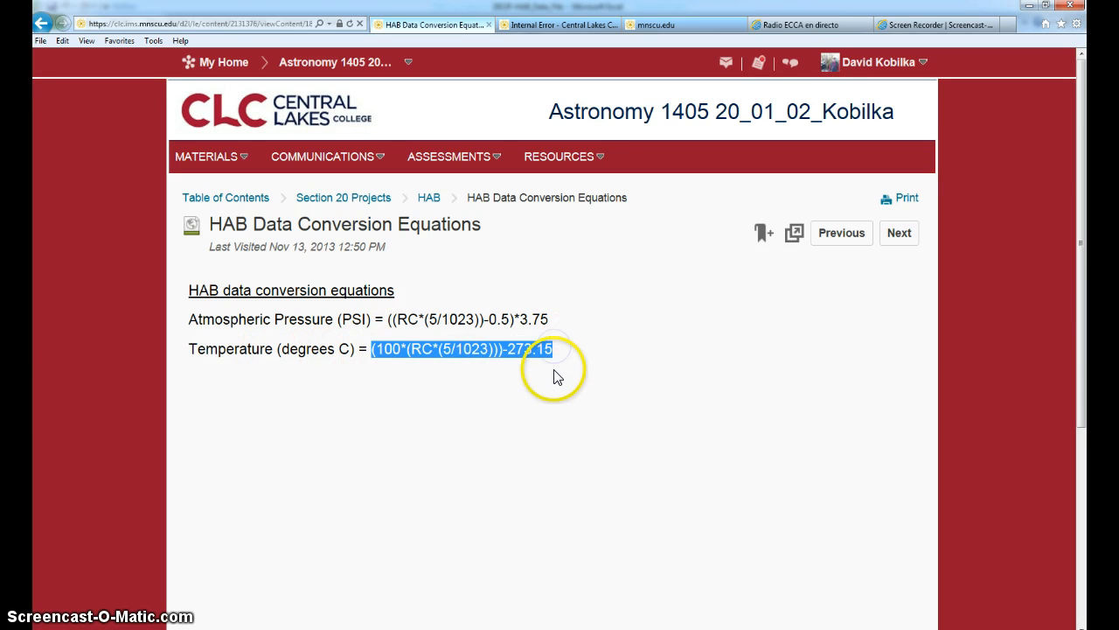
left_click(547, 351)
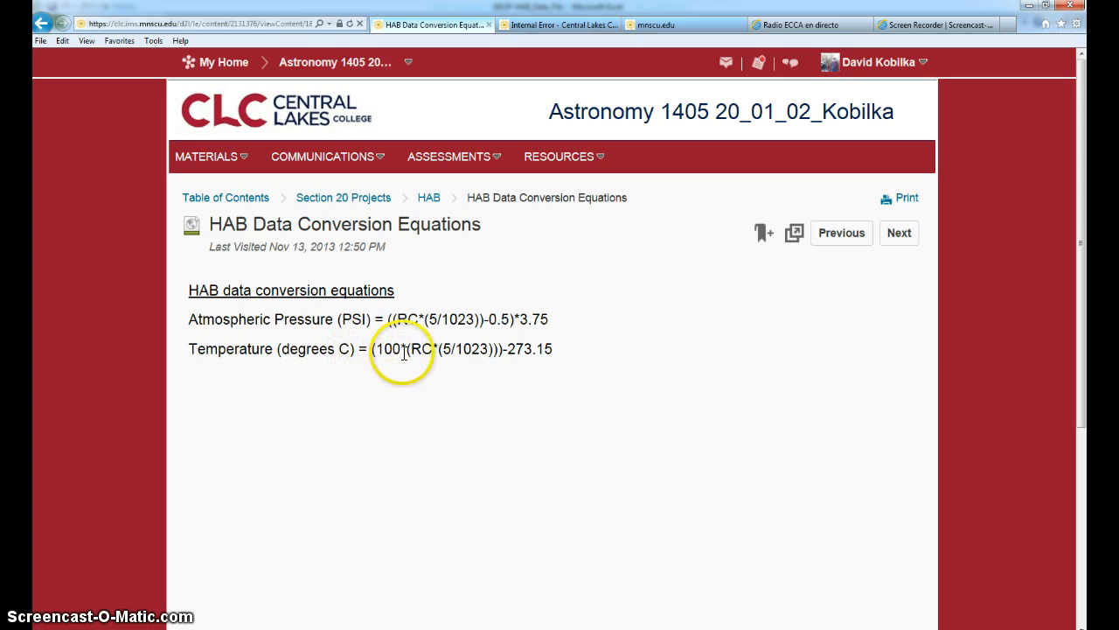
left_click_drag(406, 348, 411, 351)
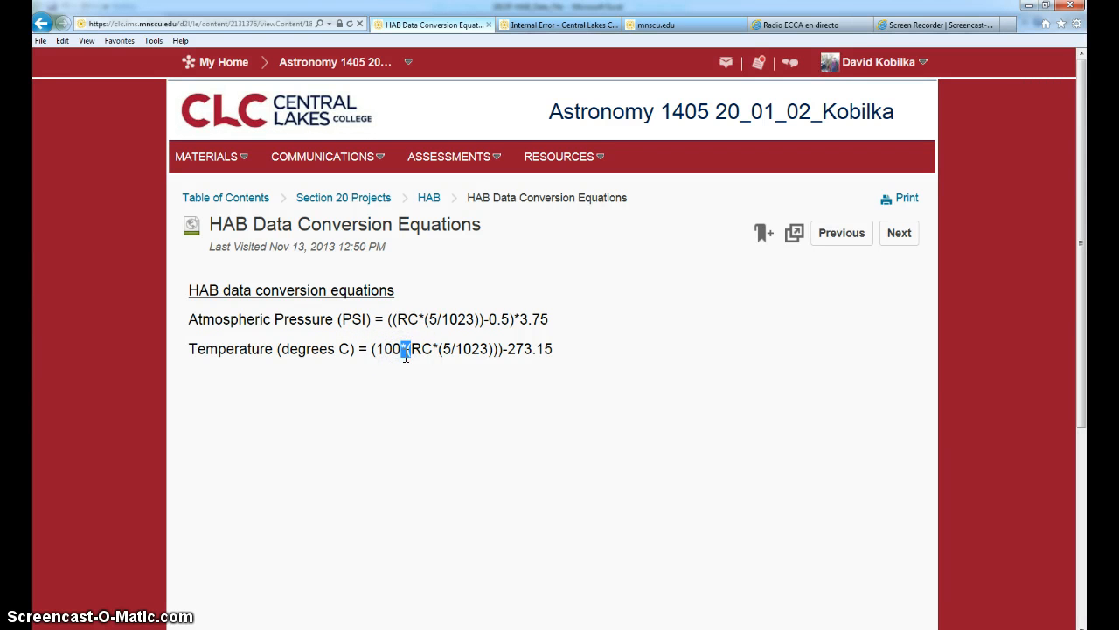
left_click(407, 348)
left_click_drag(433, 349, 409, 349)
Switch back to the Excel workbook and enter the temperature formula =(100*(B2*(5/1023)))-273.15 in cell C2
mouse_move(219, 628)
left_click(515, 628)
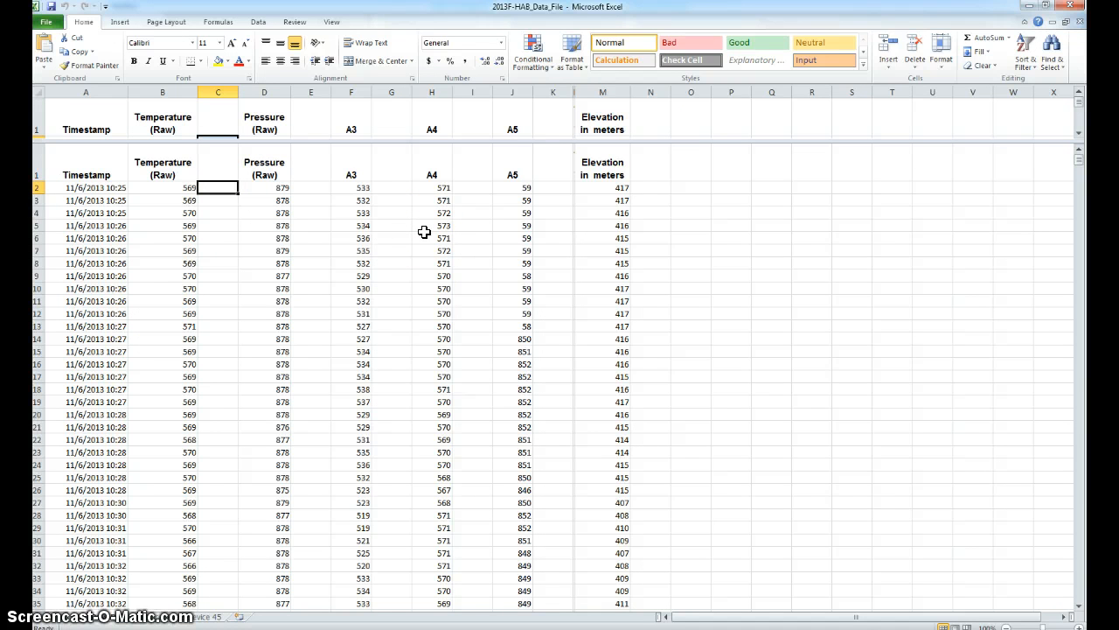
type("=(100*(B2*(5/1023)))-273.15")
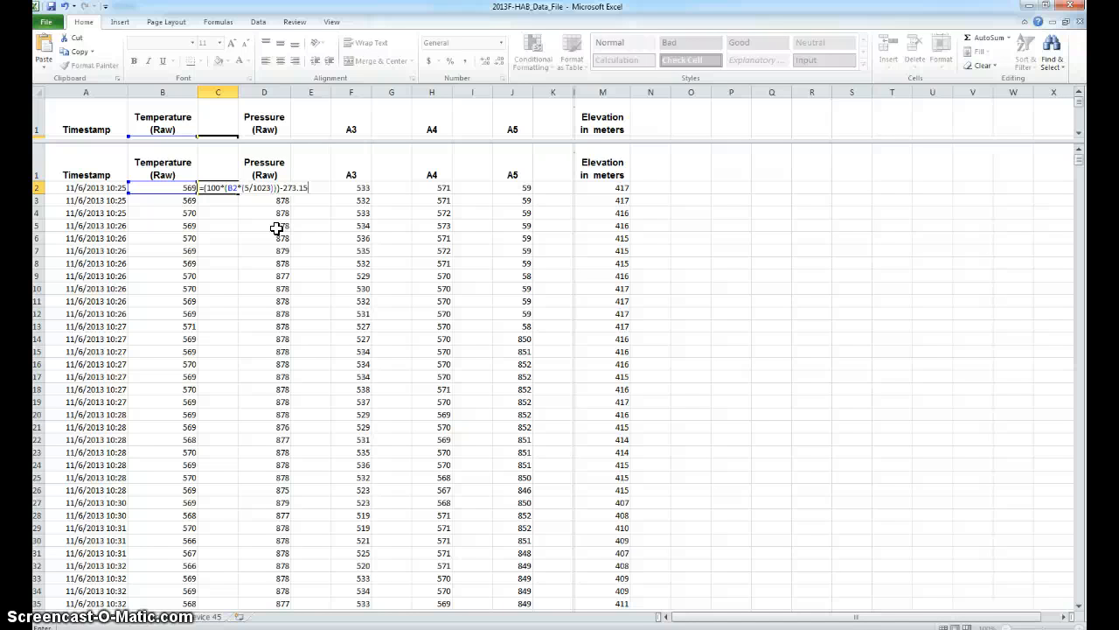
key("Return")
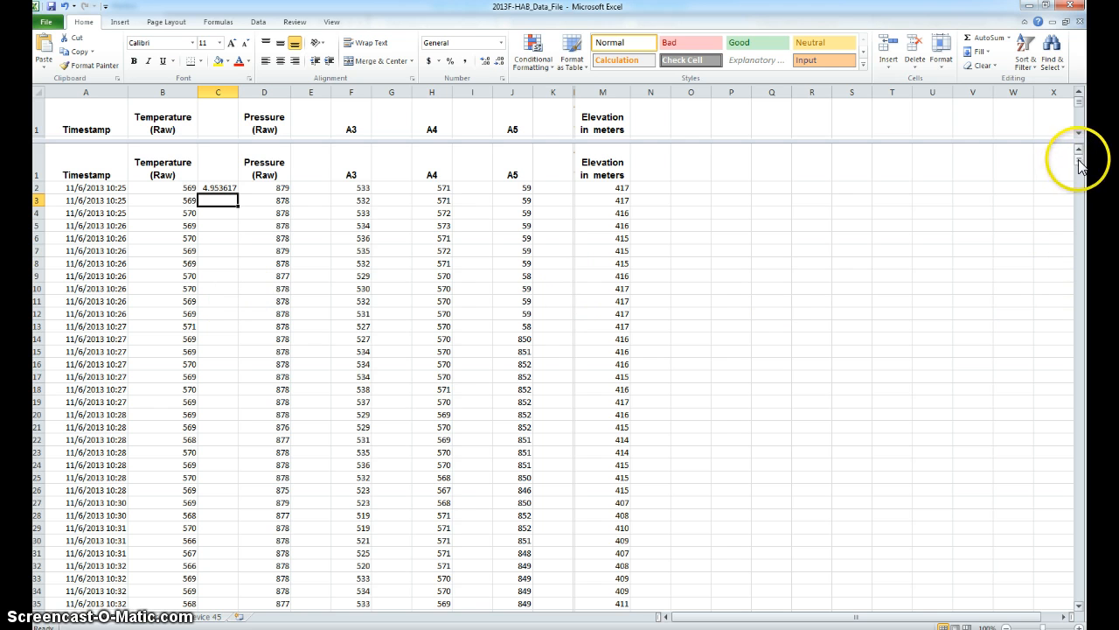
Fill the temperature formula from C2 down through C1177, the last row with pressure and elevation data, and check the converted column
left_click_drag(1081, 166, 1085, 375)
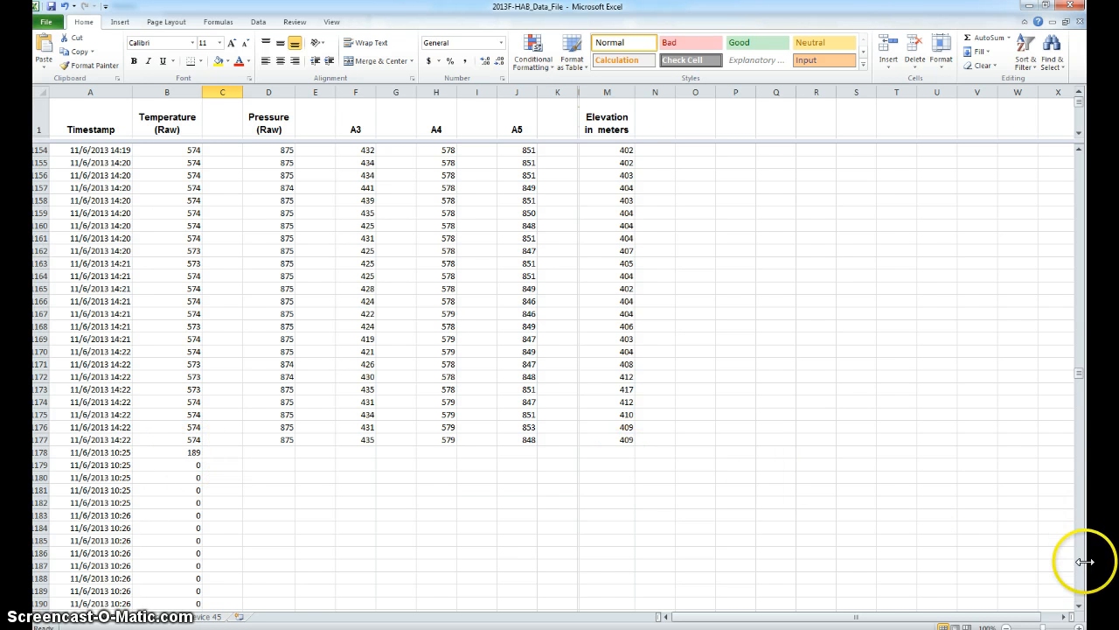
left_click_drag(1081, 375, 1086, 155)
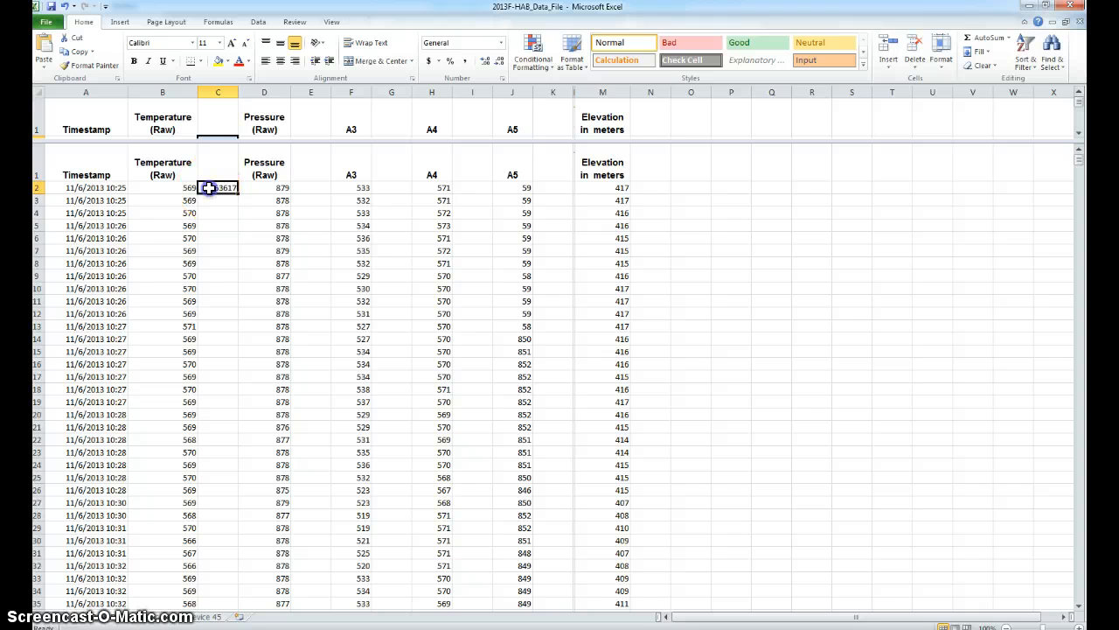
left_click_drag(210, 227, 218, 542)
left_click_drag(223, 608, 216, 201)
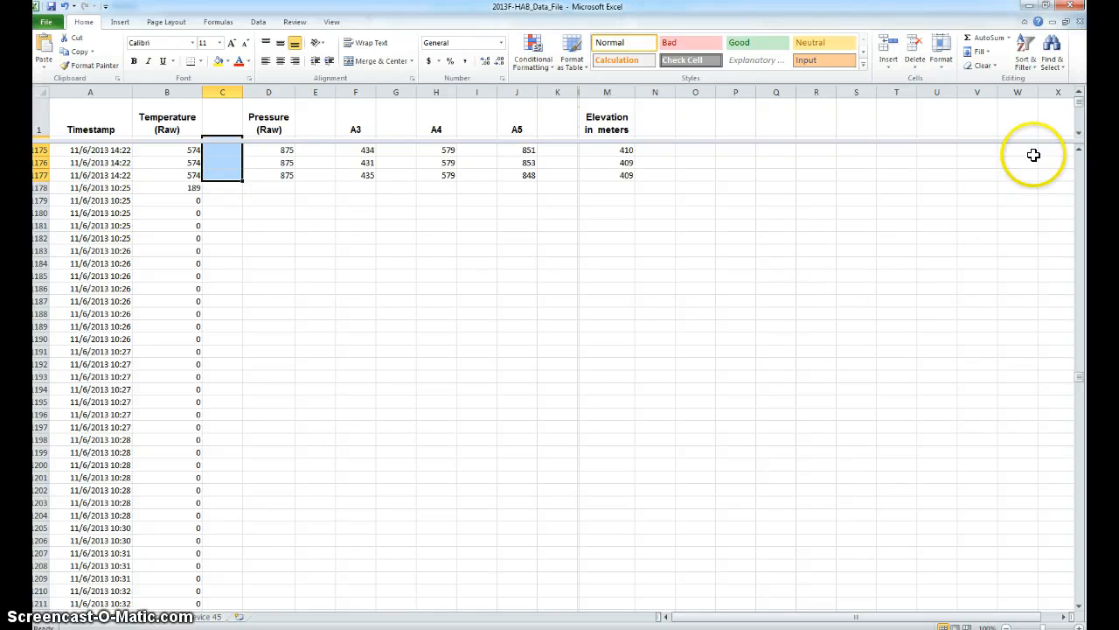
left_click(983, 52)
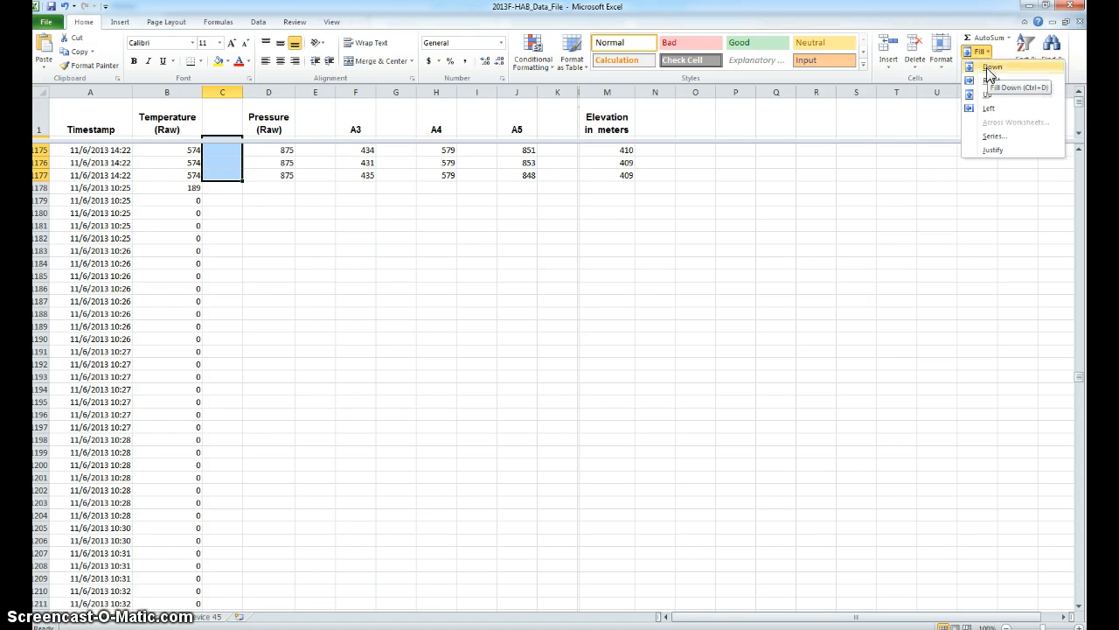
left_click(986, 67)
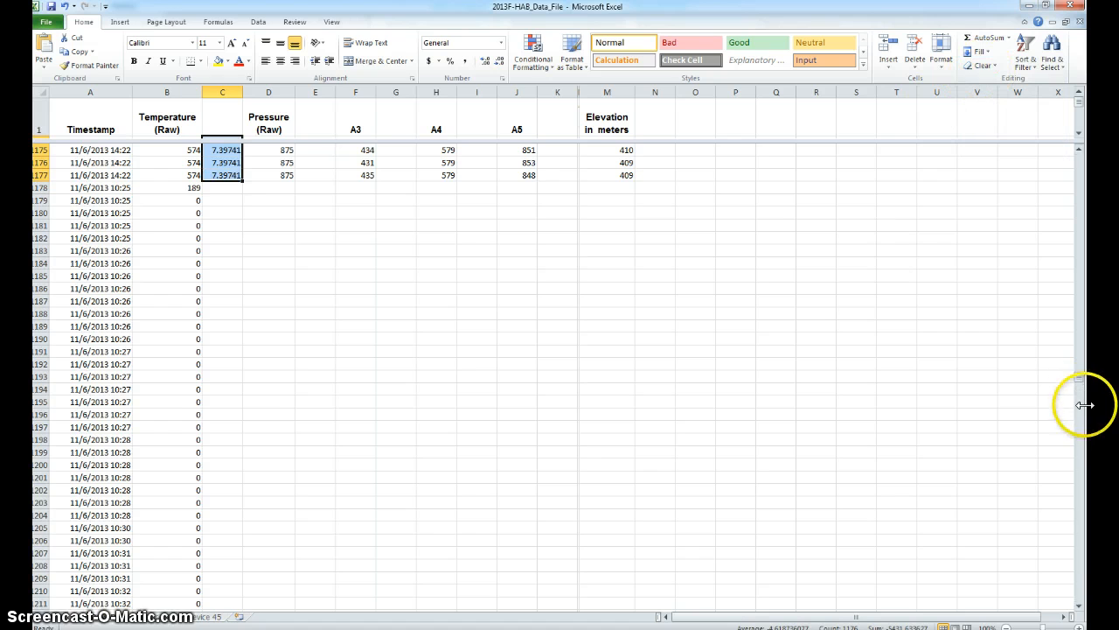
left_click_drag(1076, 377, 1073, 156)
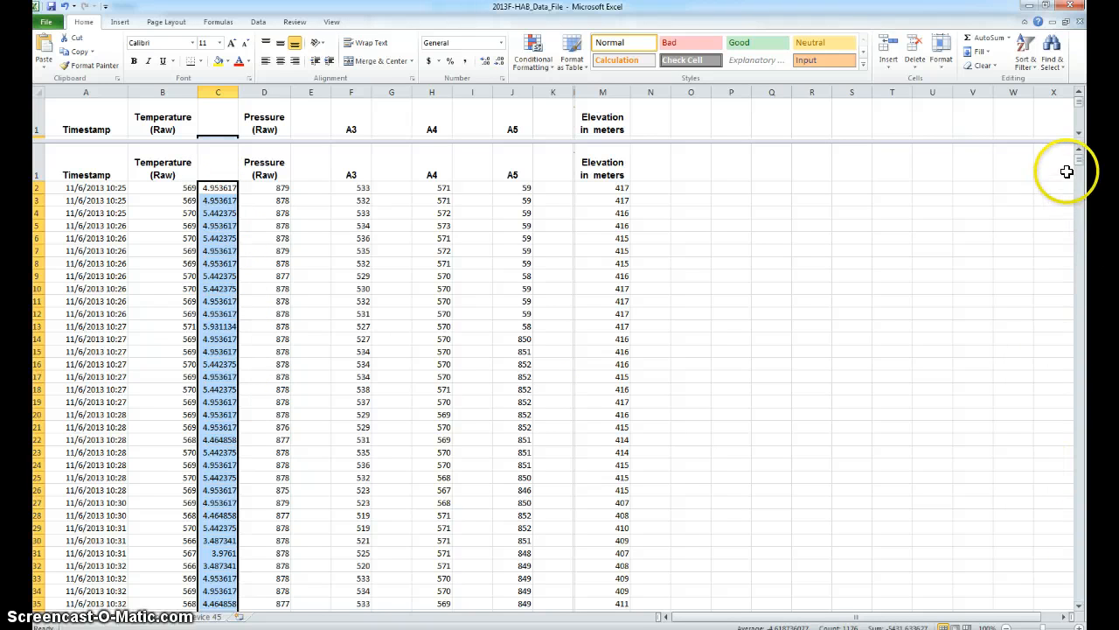
left_click_drag(1079, 157, 1086, 268)
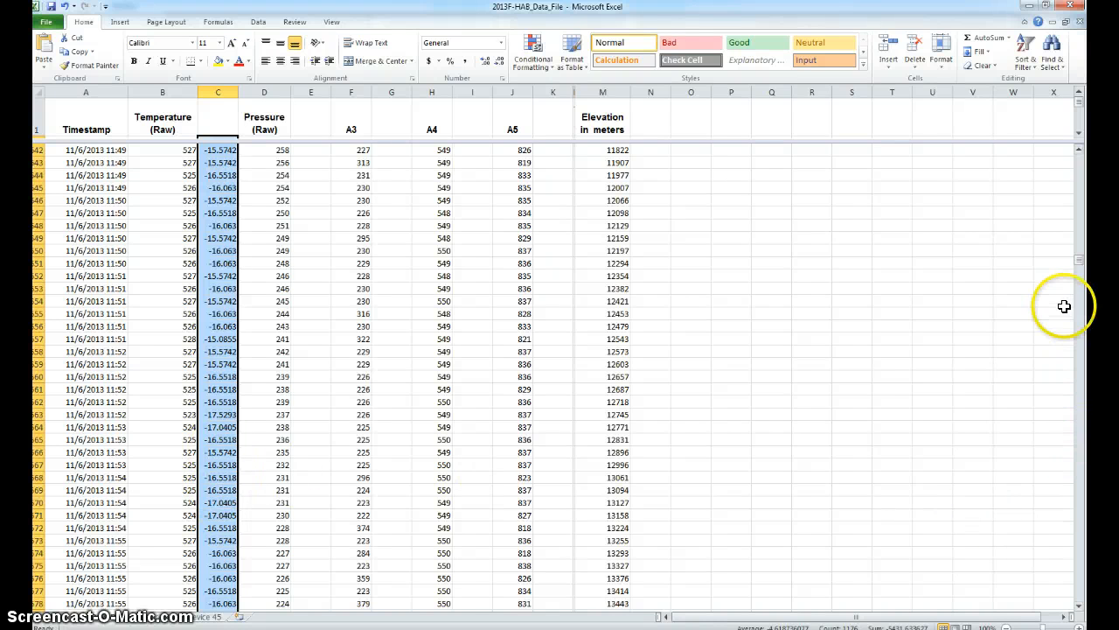
left_click_drag(1078, 267, 1072, 152)
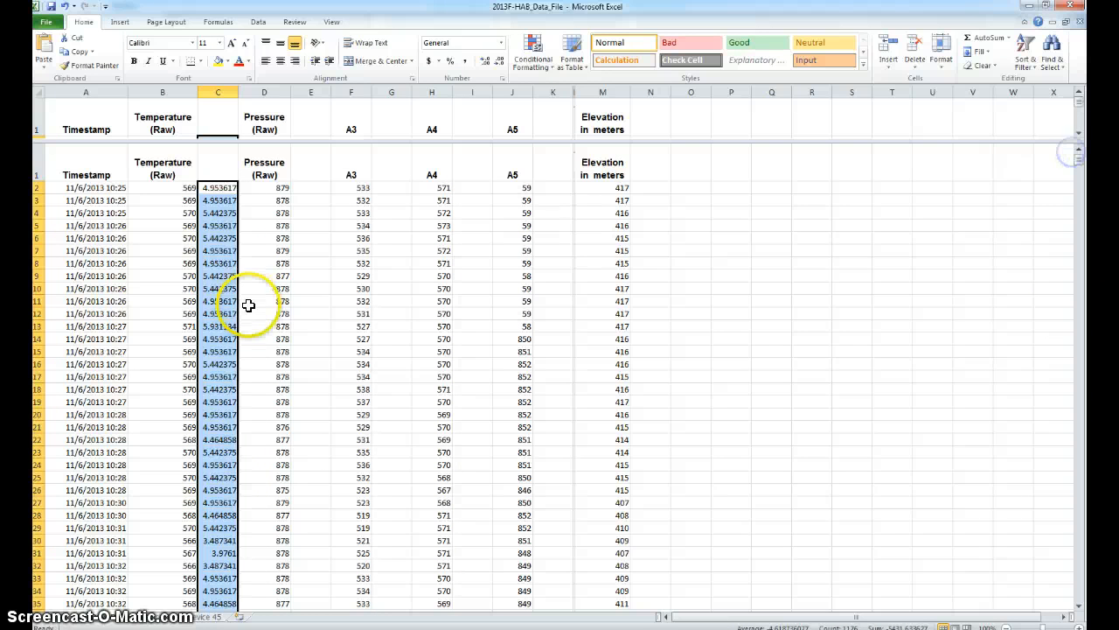
Enter the header Temperature (C) in cell C1 and widen column C so the header fits on one line
left_click(216, 166)
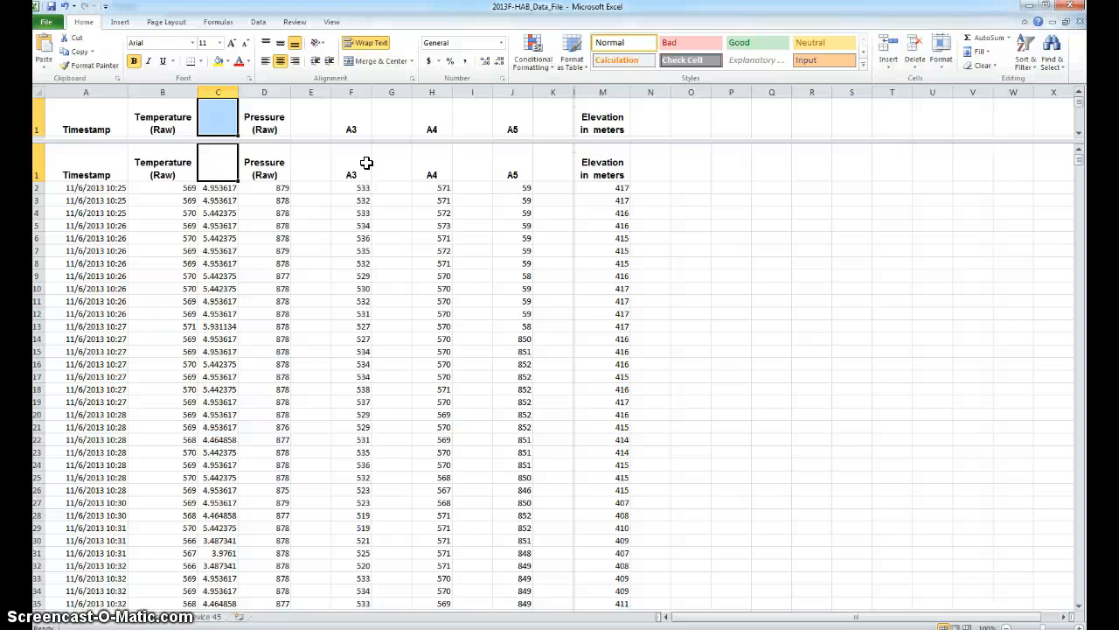
type("Temperature")
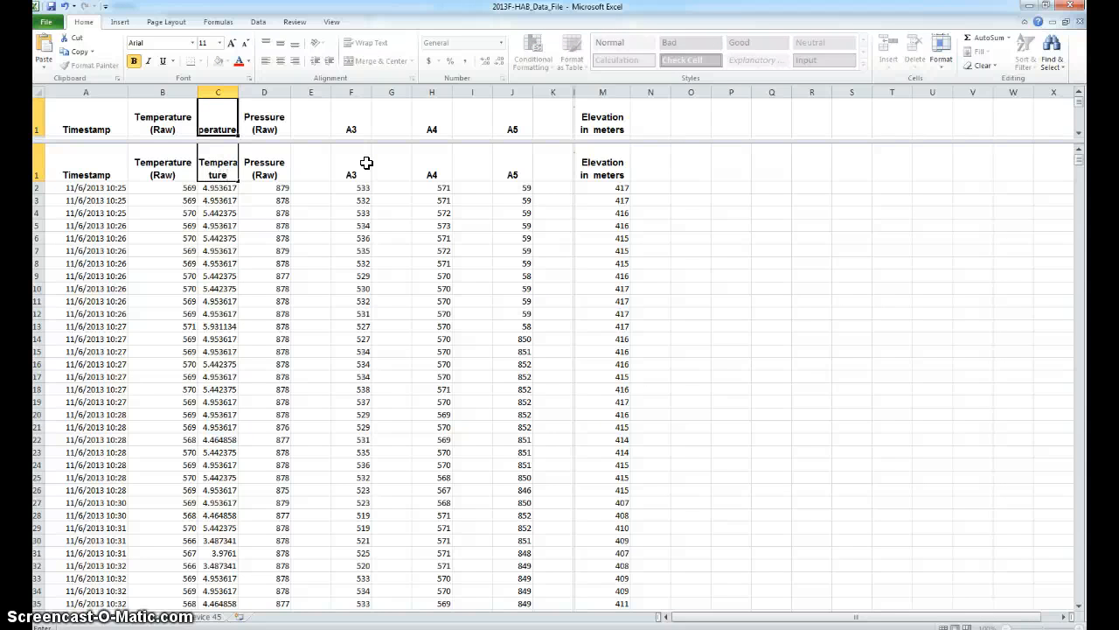
type(" (deg")
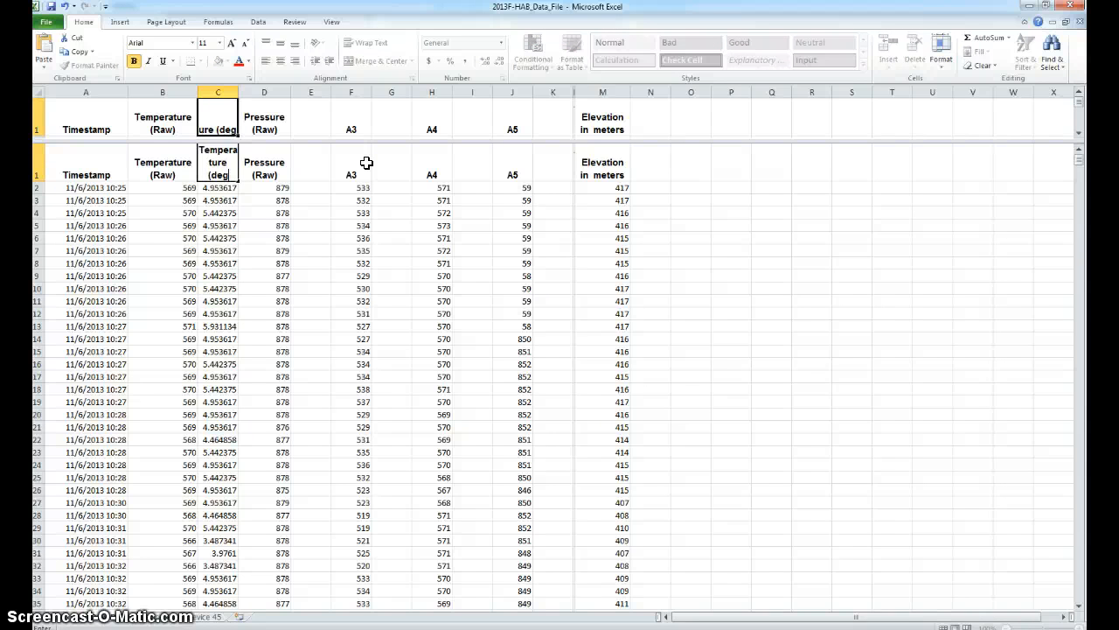
key("BackSpace")
key("BackSpace")
key("BackSpace")
type("C")
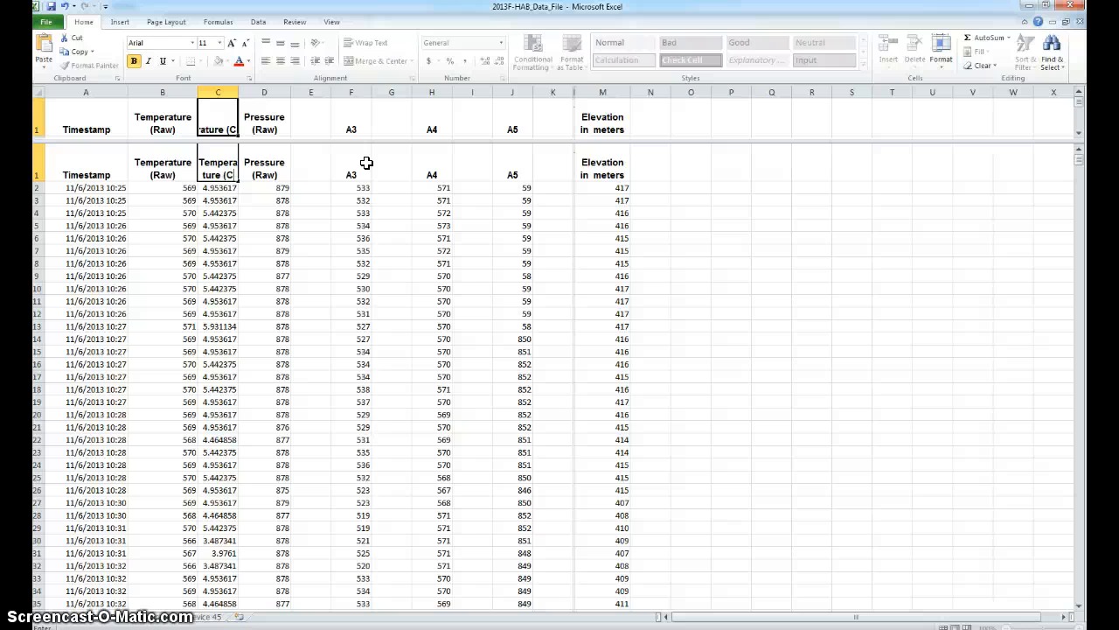
type(")")
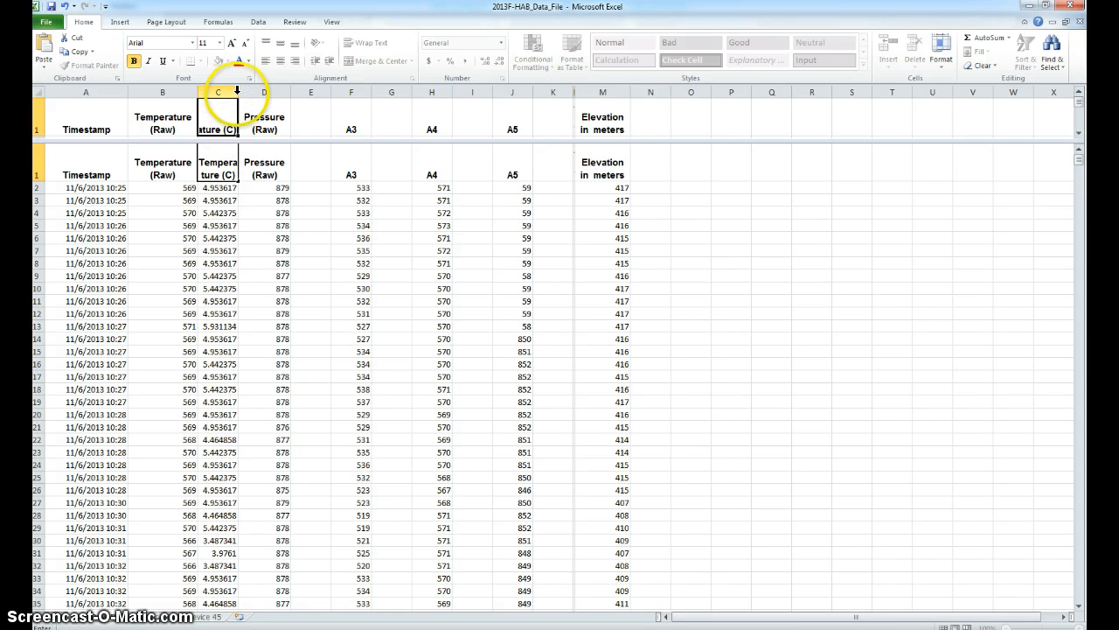
left_click_drag(225, 92, 275, 91)
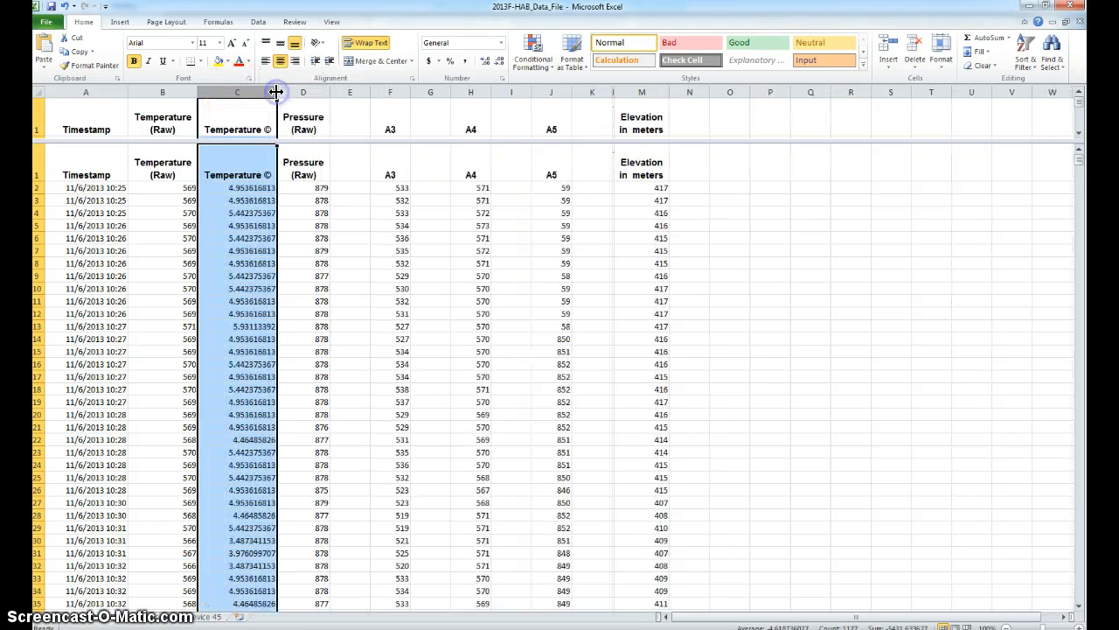
Replace the copyright symbol in the C1 header so that it reads Temperature (degrees C)
left_click(270, 130)
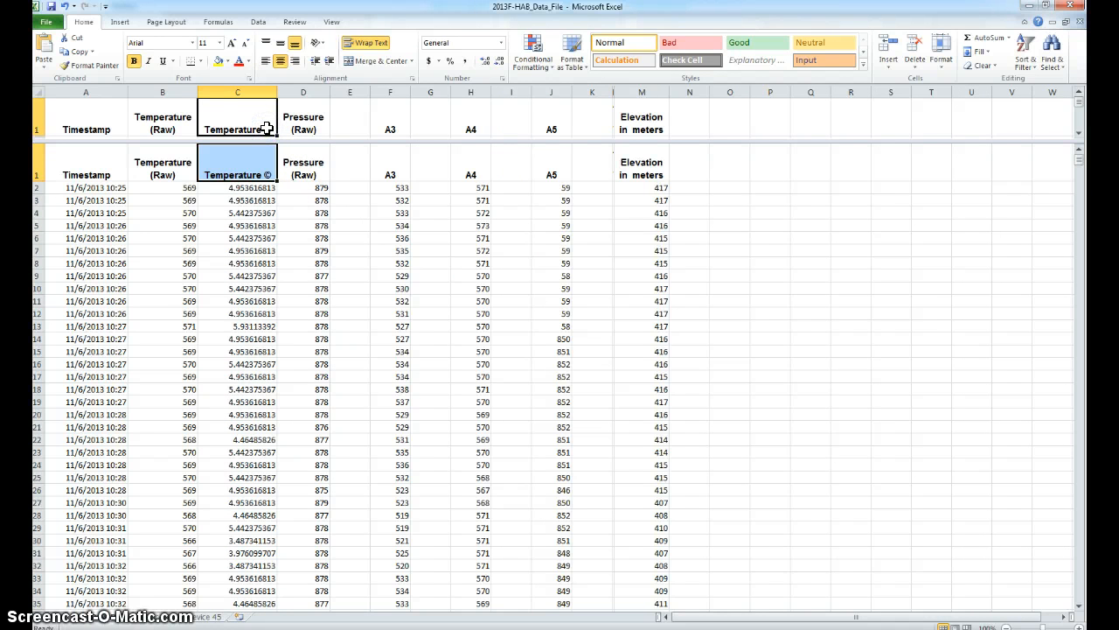
left_click(270, 175)
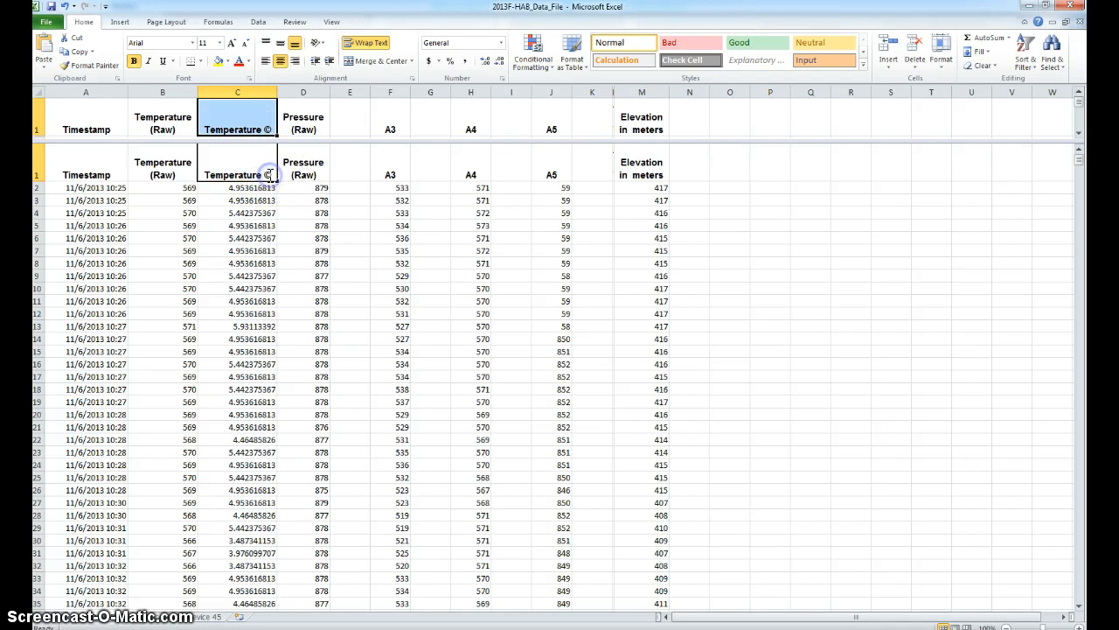
double_click(271, 175)
left_click_drag(272, 175, 262, 172)
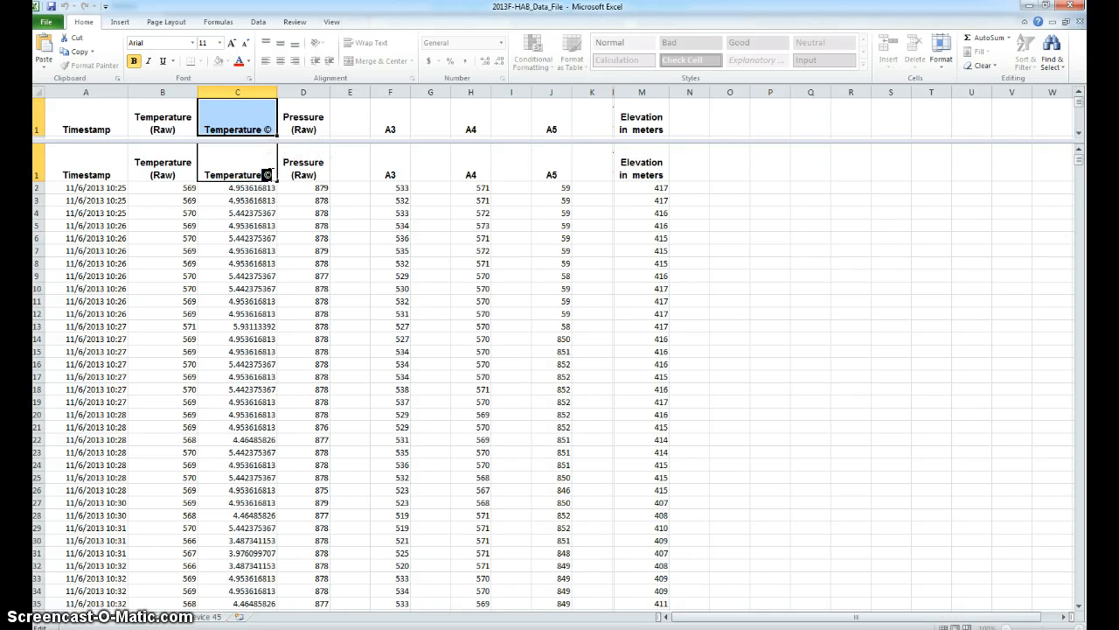
left_click(268, 175)
type("(")
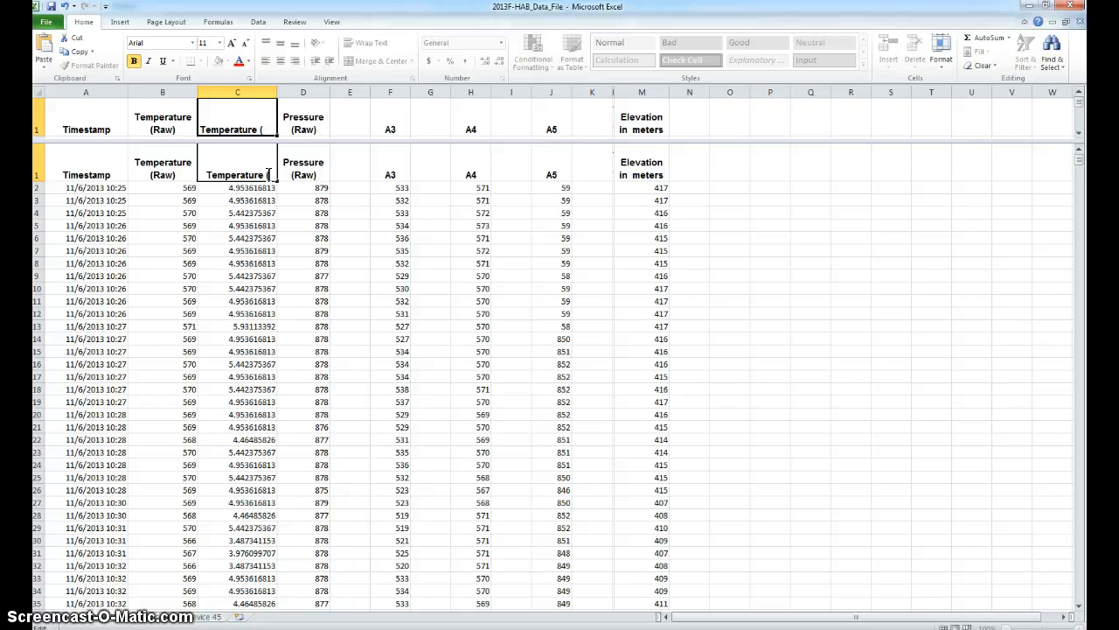
type("degrees C")
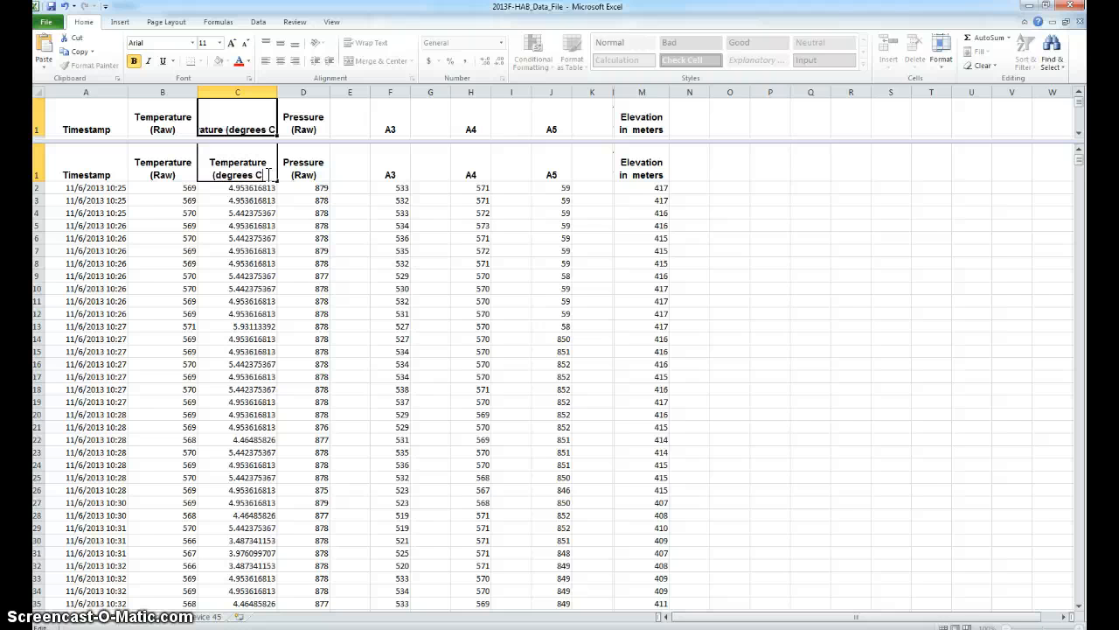
type(")")
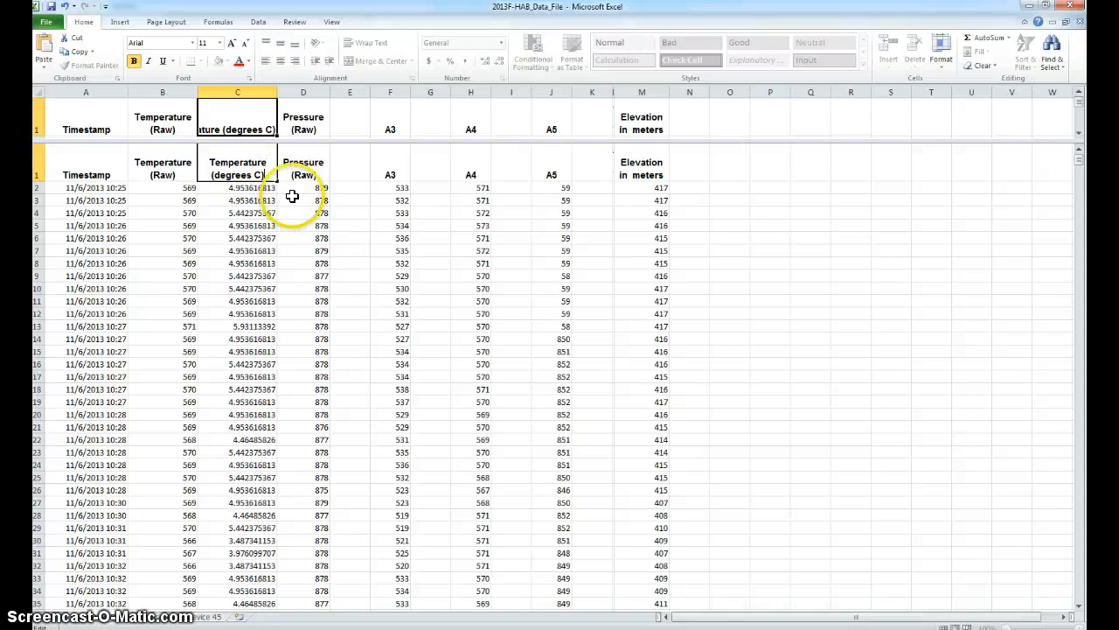
key("Return")
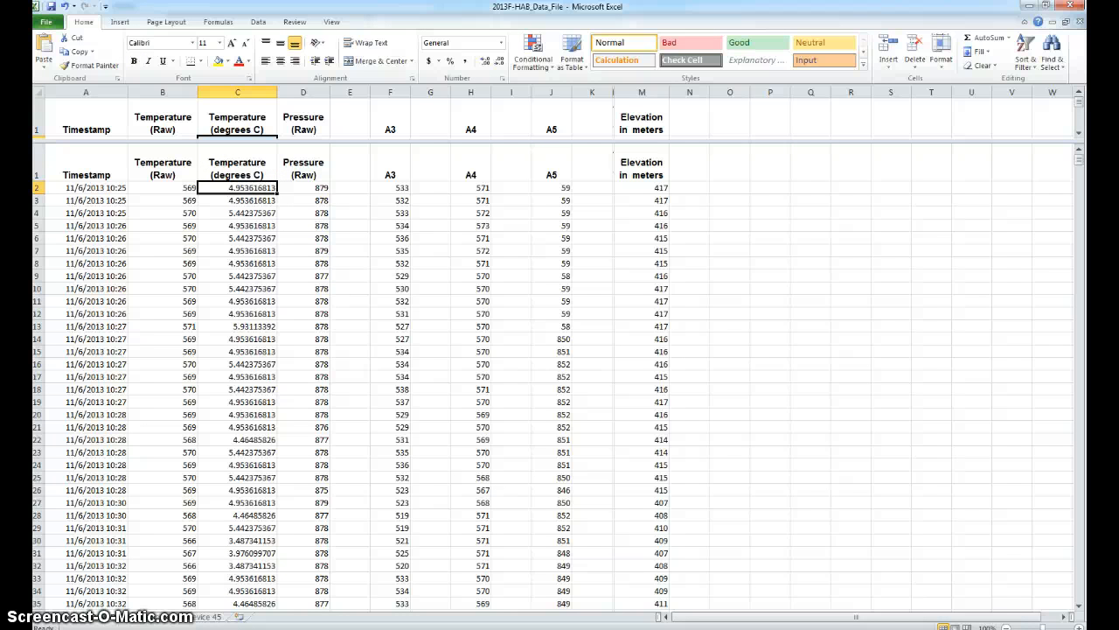
mouse_move(475, 629)
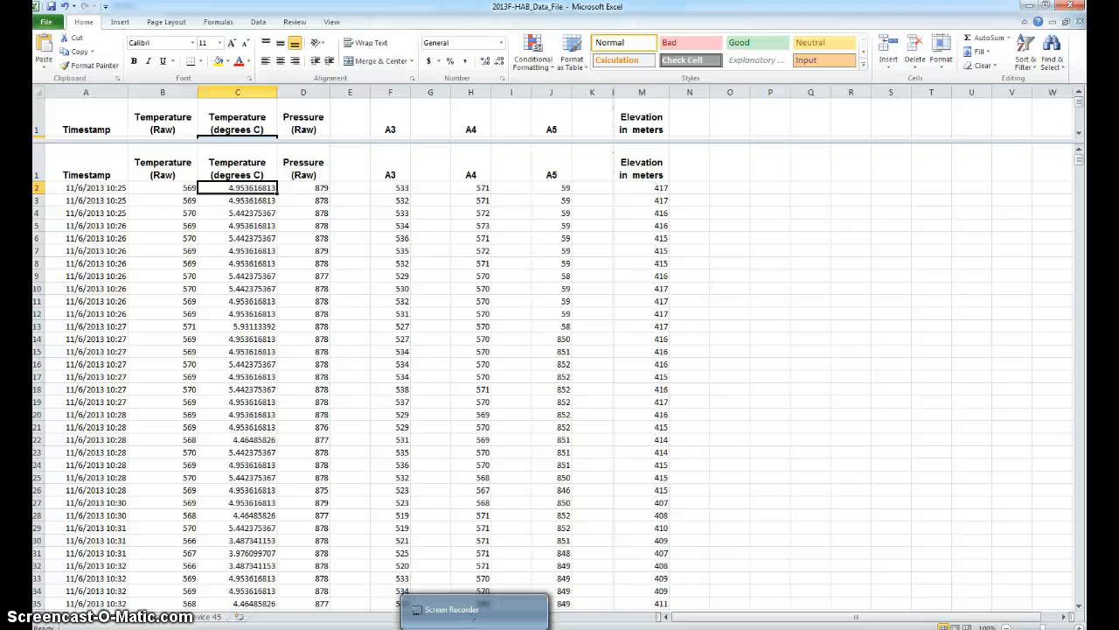